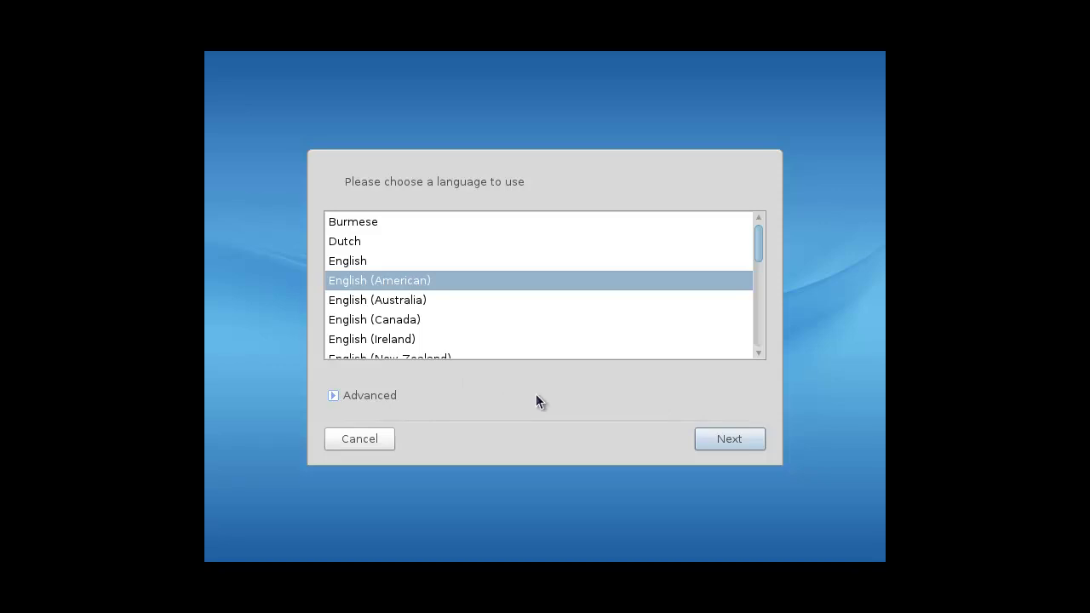
Step: Keep English (American) as the language and accept the license agreement
click(700, 437)
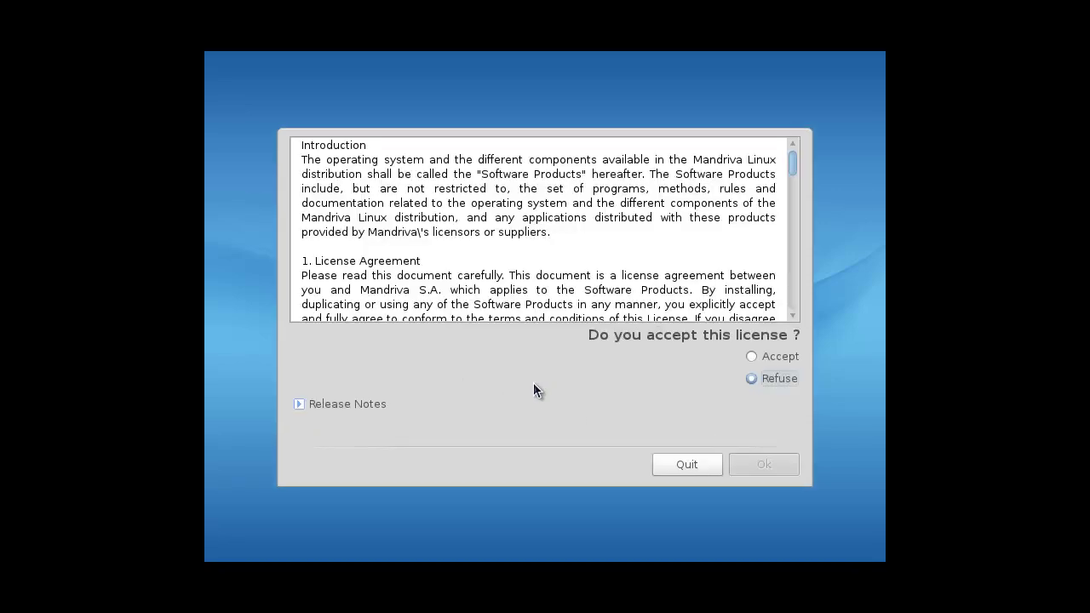
click(782, 356)
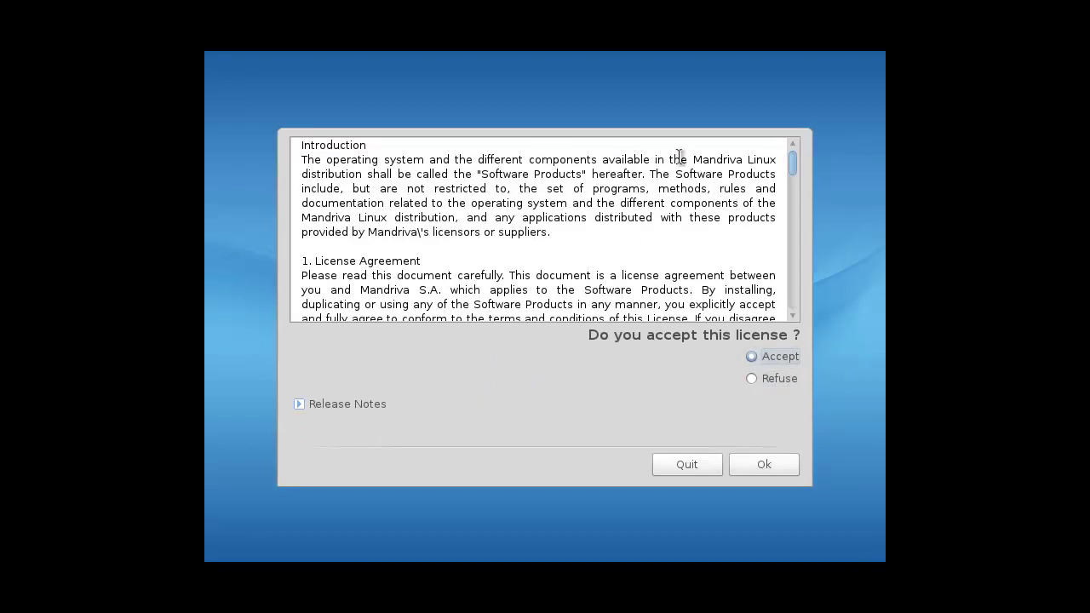
drag(687, 160, 743, 159)
click(745, 160)
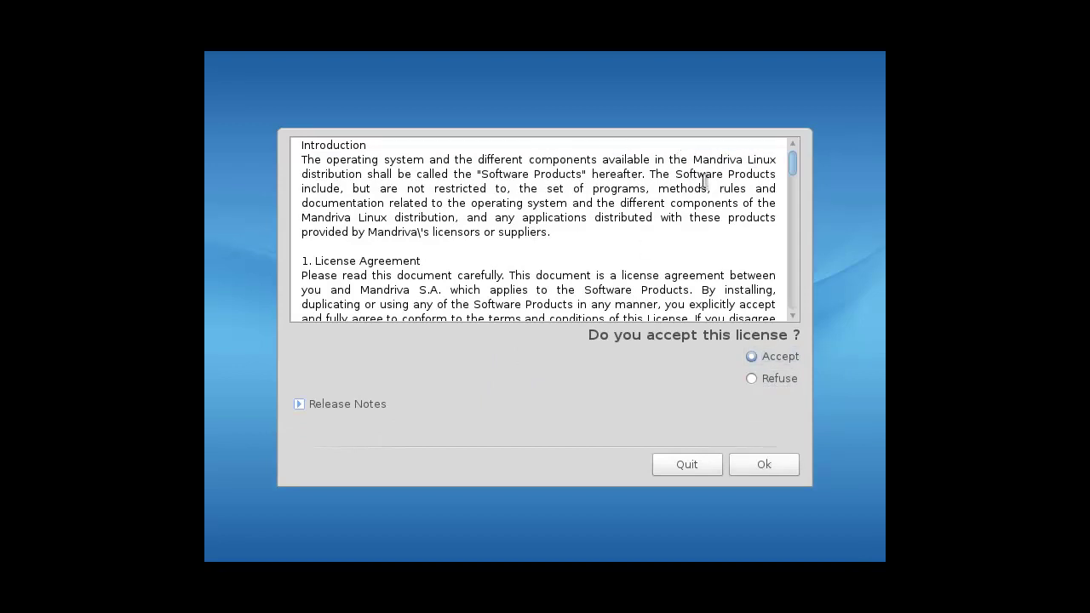
Step: Confirm the license, keep New_York as the timezone and select US keyboard (international)
click(752, 466)
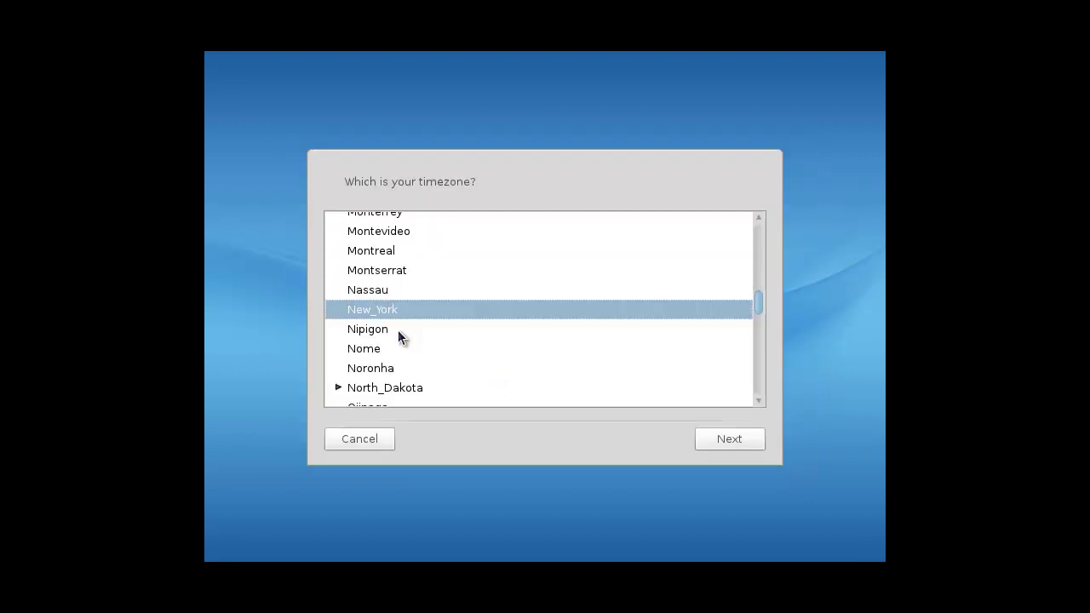
click(740, 449)
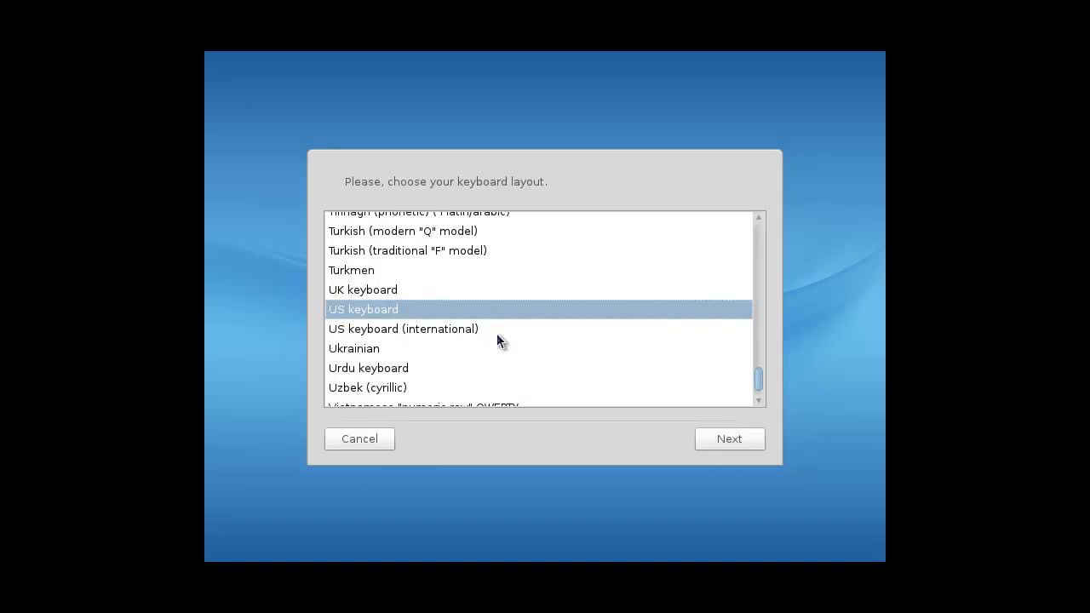
click(482, 329)
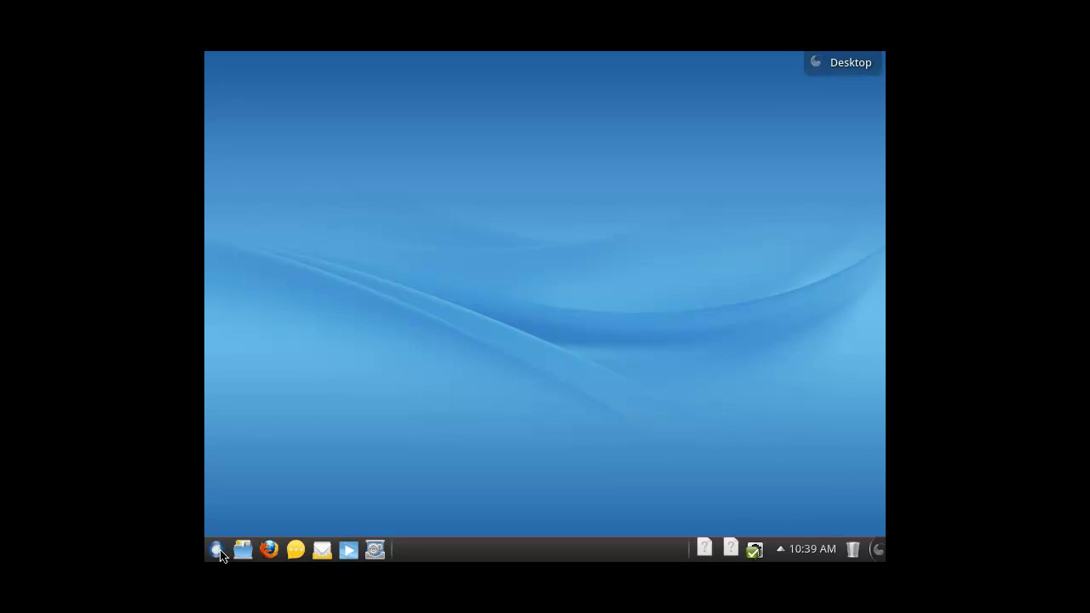
Step: Close the KResource Migration Tool and bring up the launcher with Alt+F1, then dismiss its settings menu
click(218, 550)
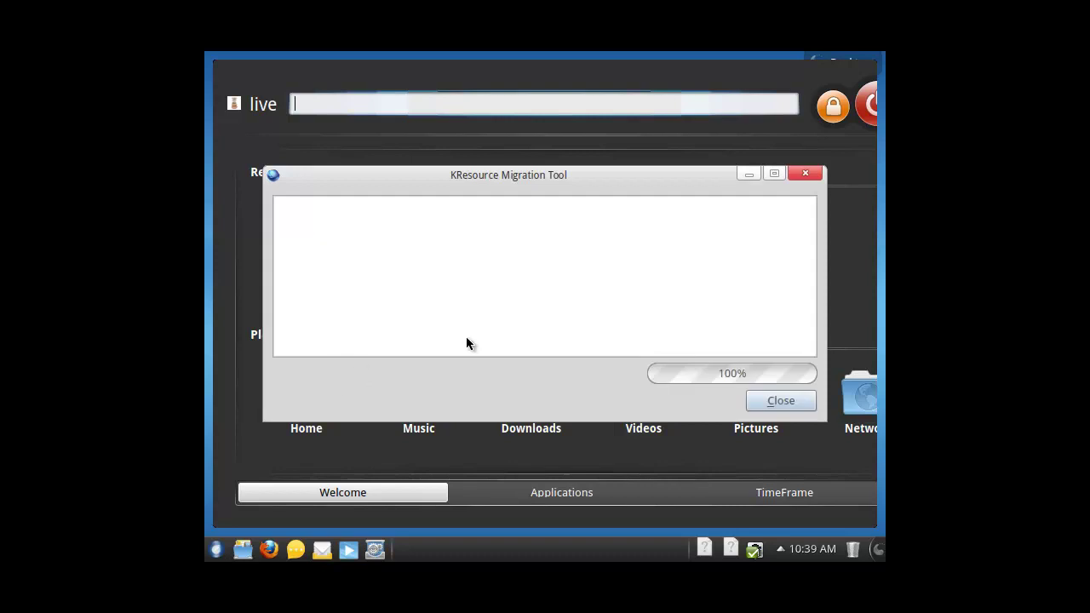
click(771, 405)
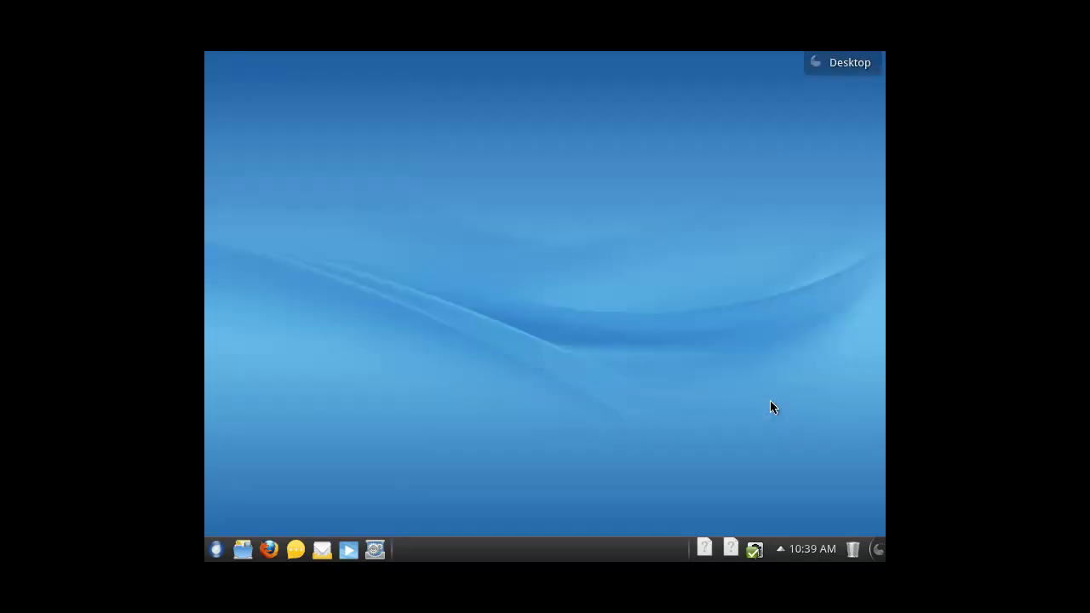
key(alt+F1)
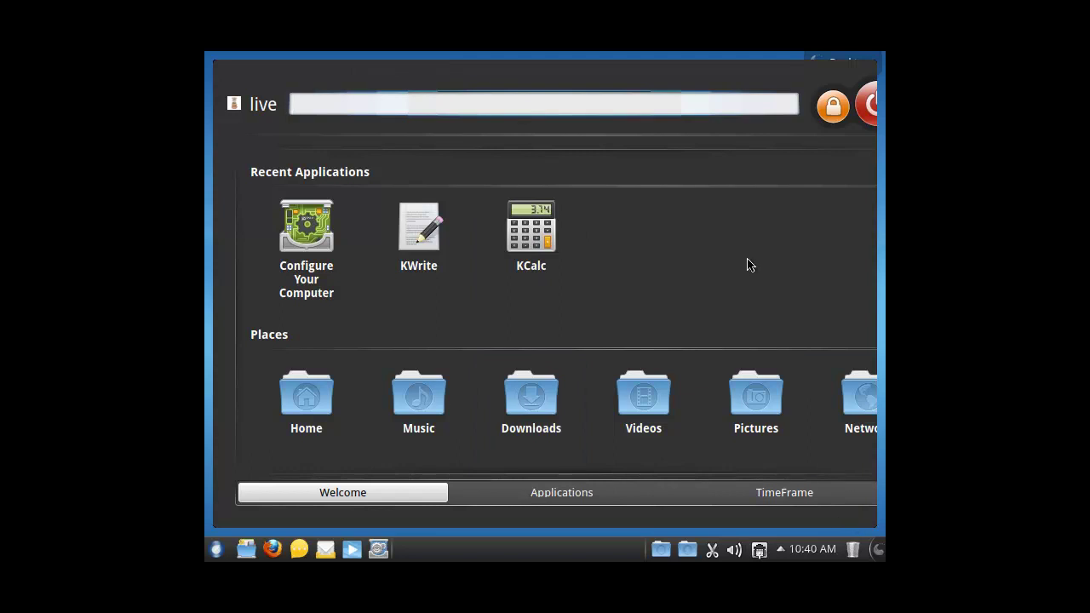
click(233, 103)
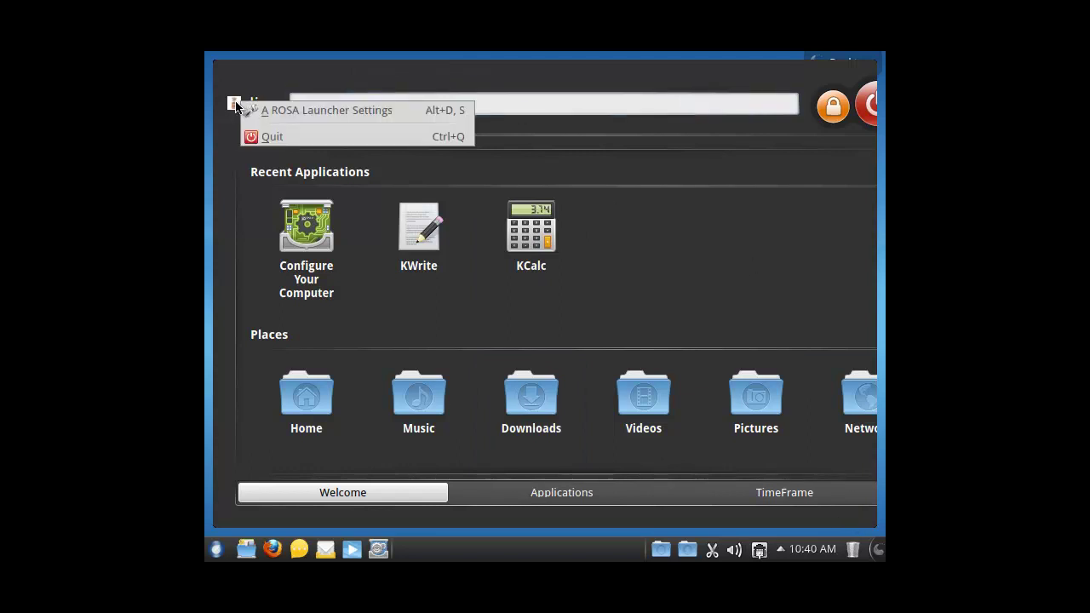
click(285, 73)
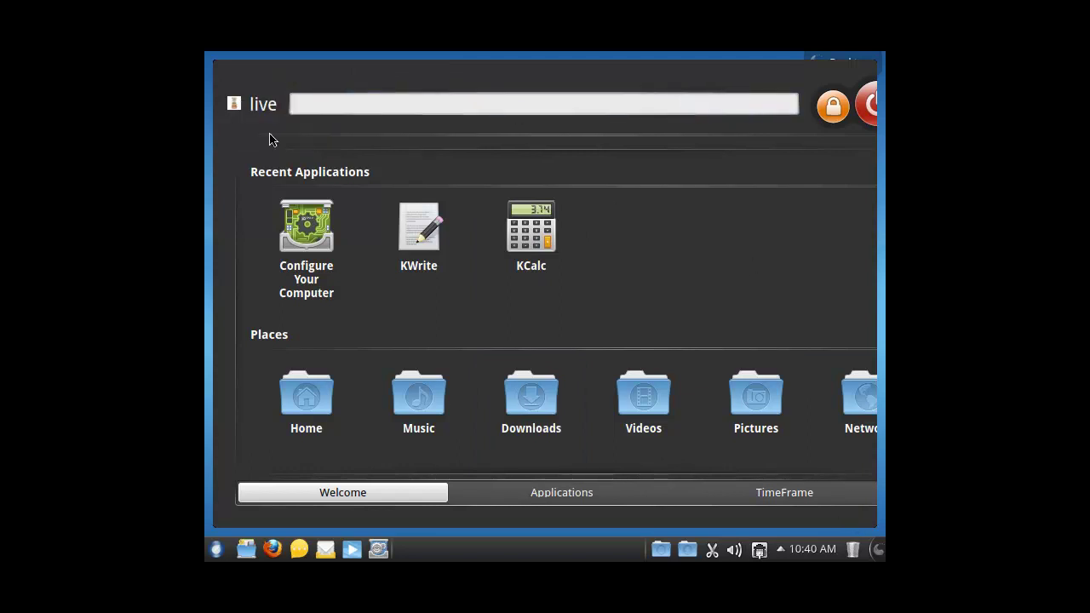
Step: Launch Configure Your Computer and go from the System category to the Hardware category
click(305, 265)
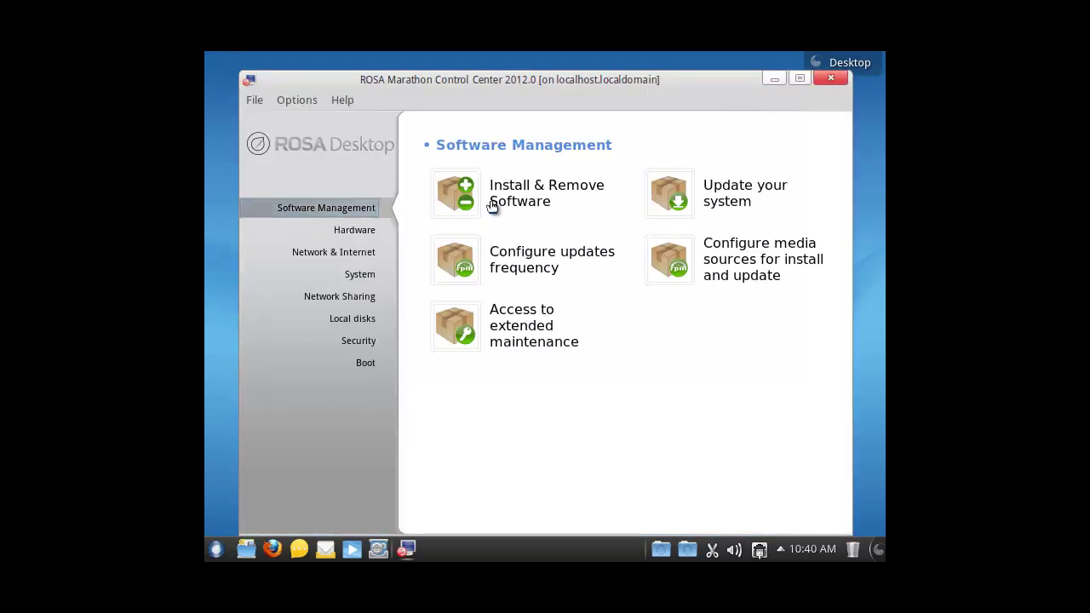
click(356, 278)
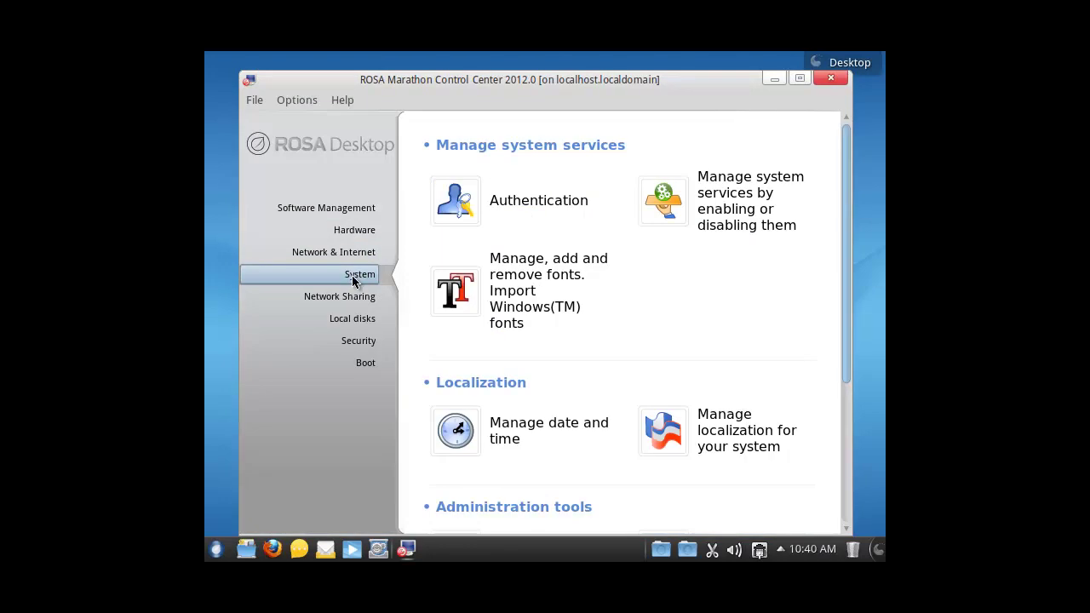
scroll(681, 385, down, 4)
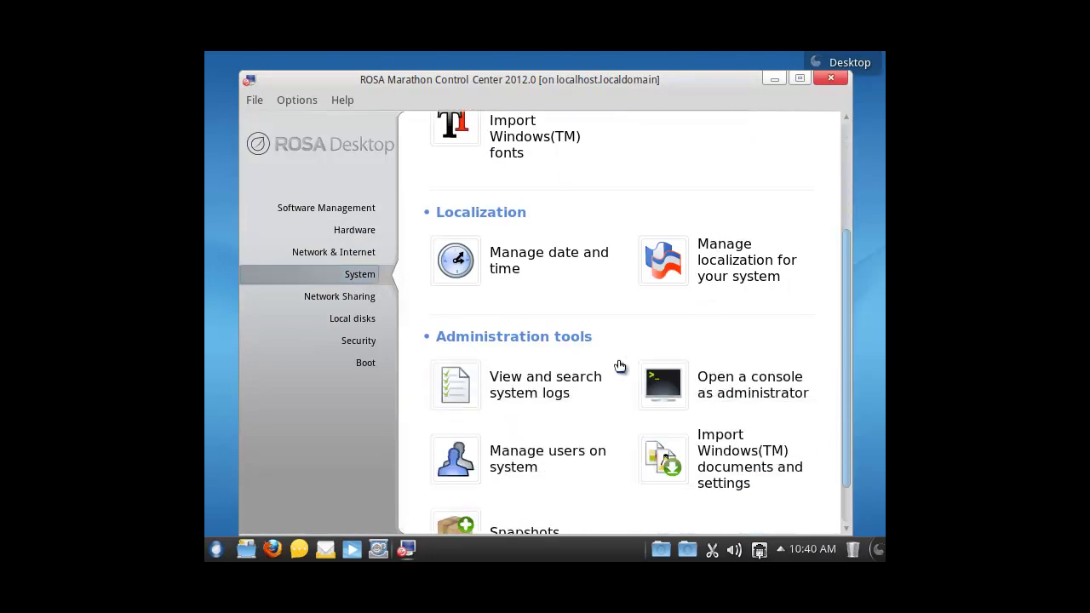
scroll(616, 365, up, 1)
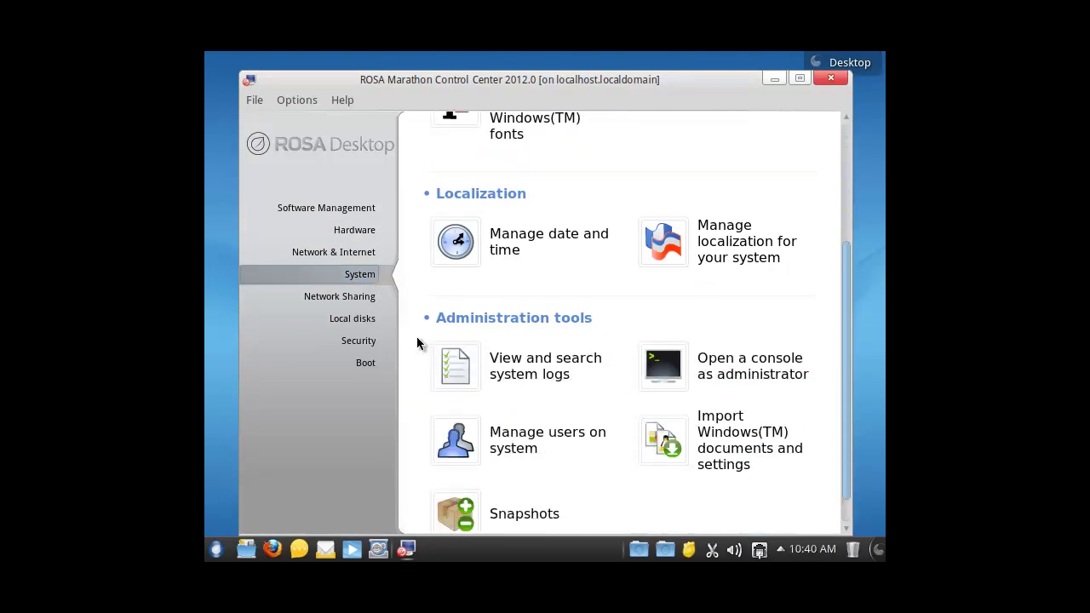
click(344, 233)
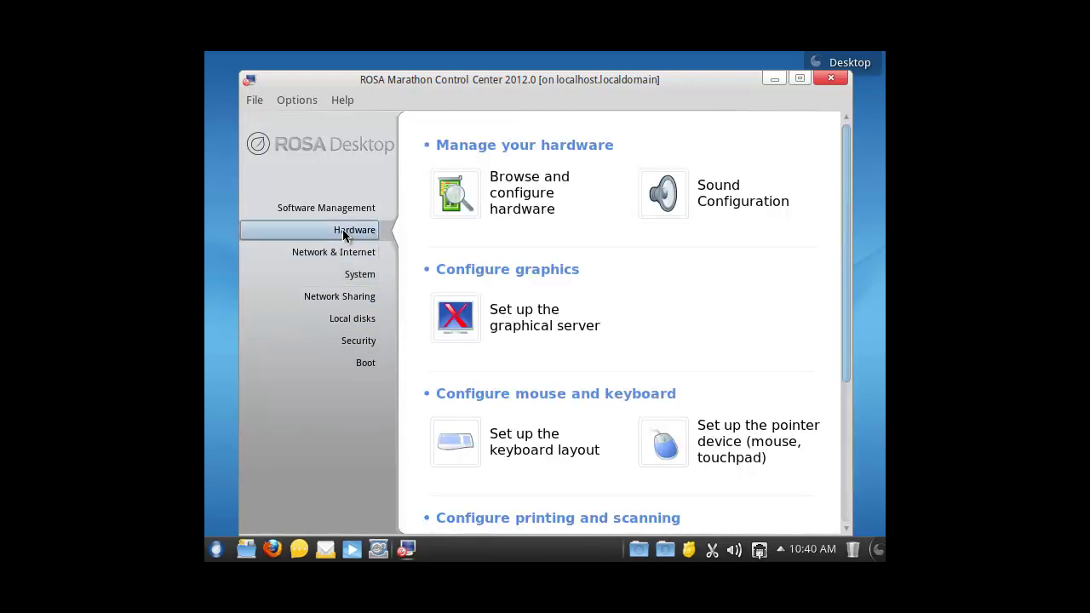
scroll(647, 293, down, 5)
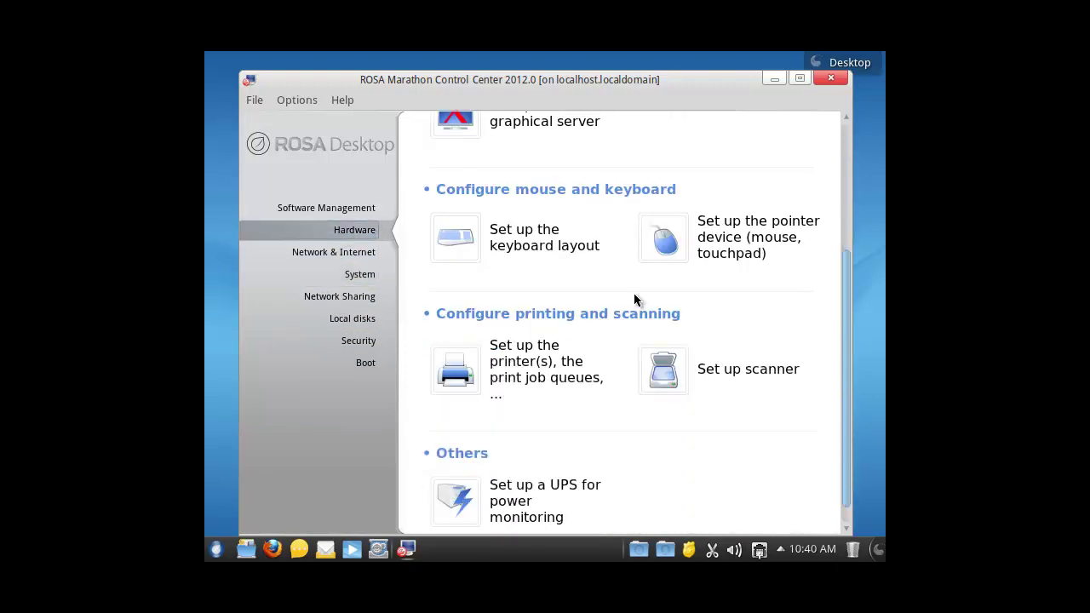
scroll(635, 299, up, 4)
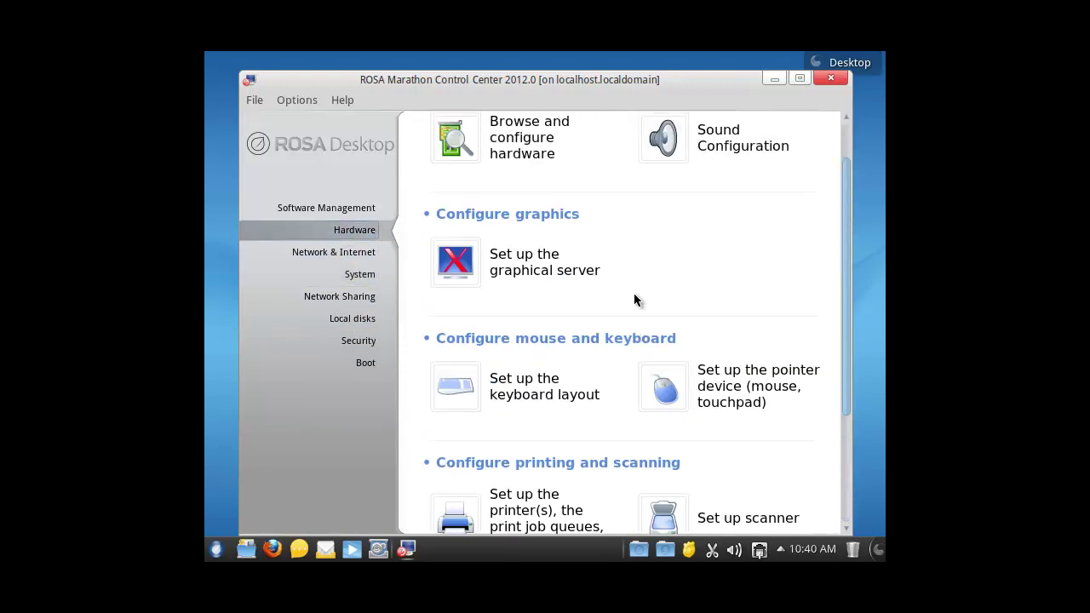
Step: Set up the graphical server with the VMware virtual video card and keep its default options
click(467, 269)
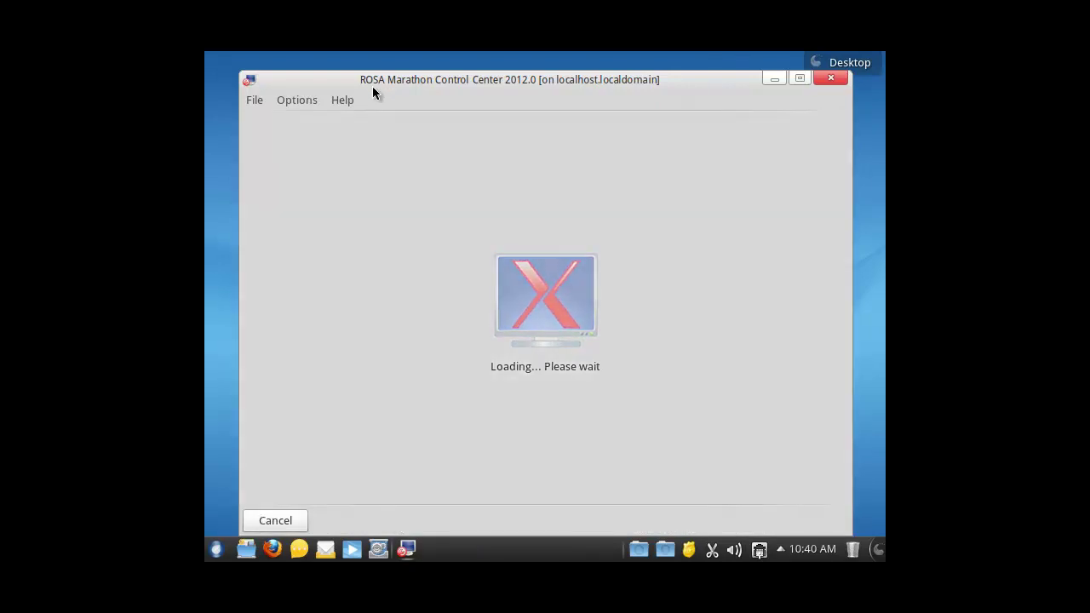
drag(470, 82, 462, 72)
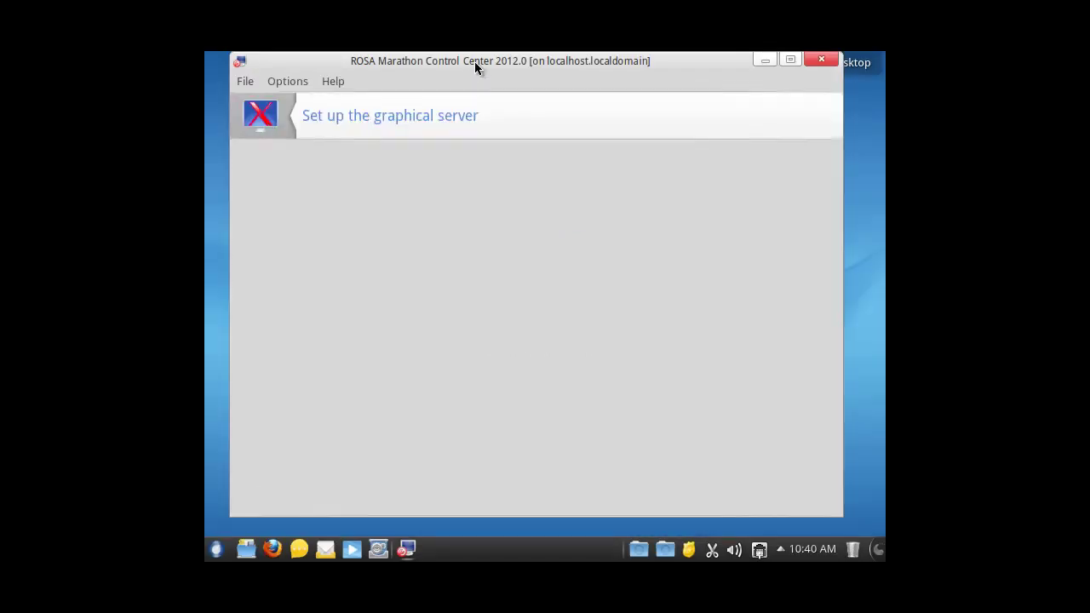
drag(475, 61, 488, 70)
click(448, 324)
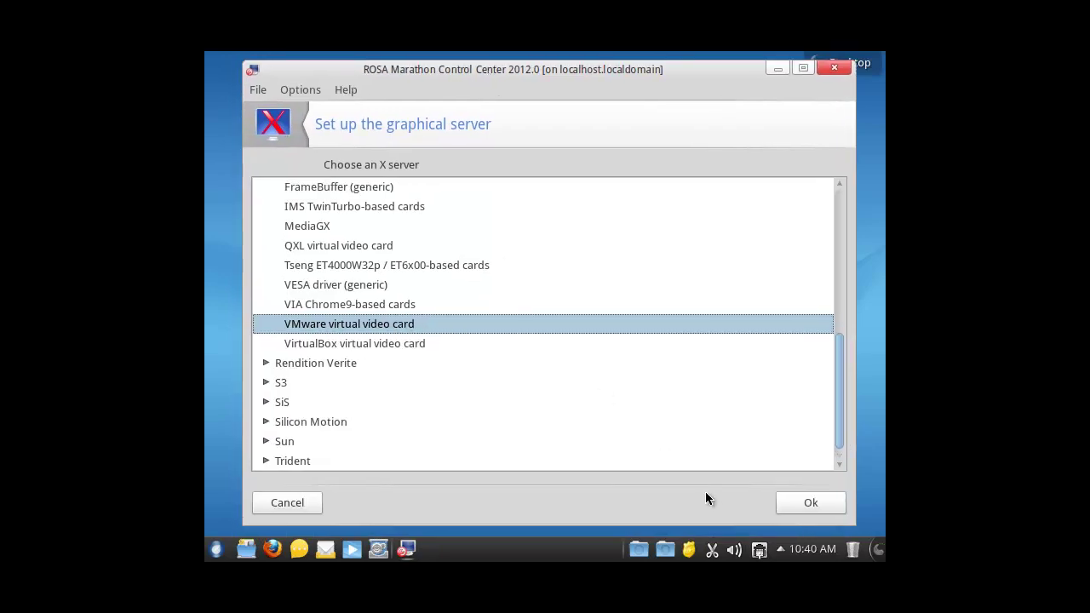
click(804, 503)
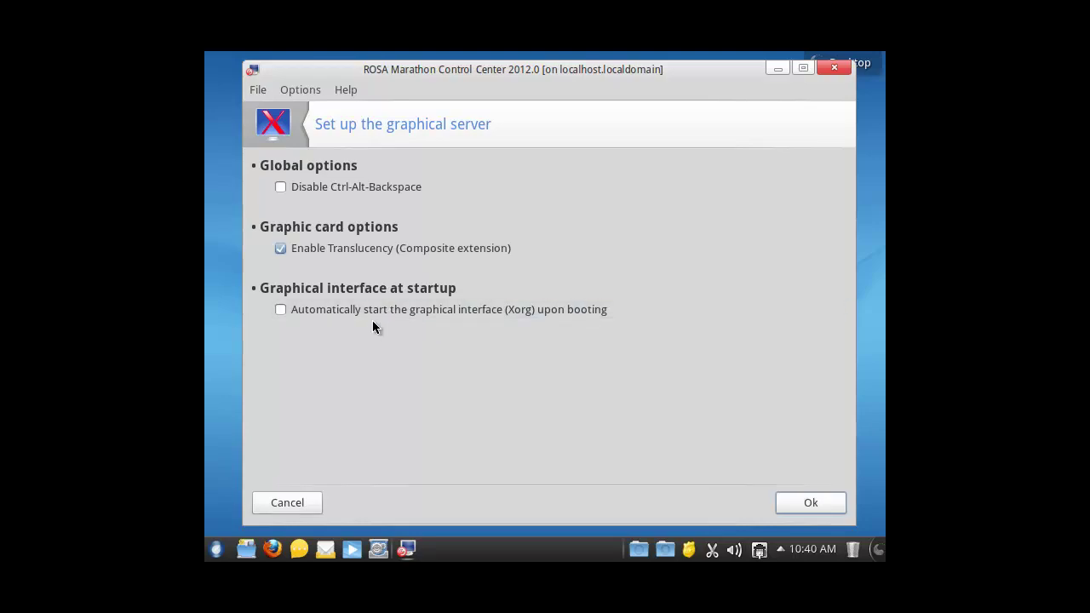
click(801, 503)
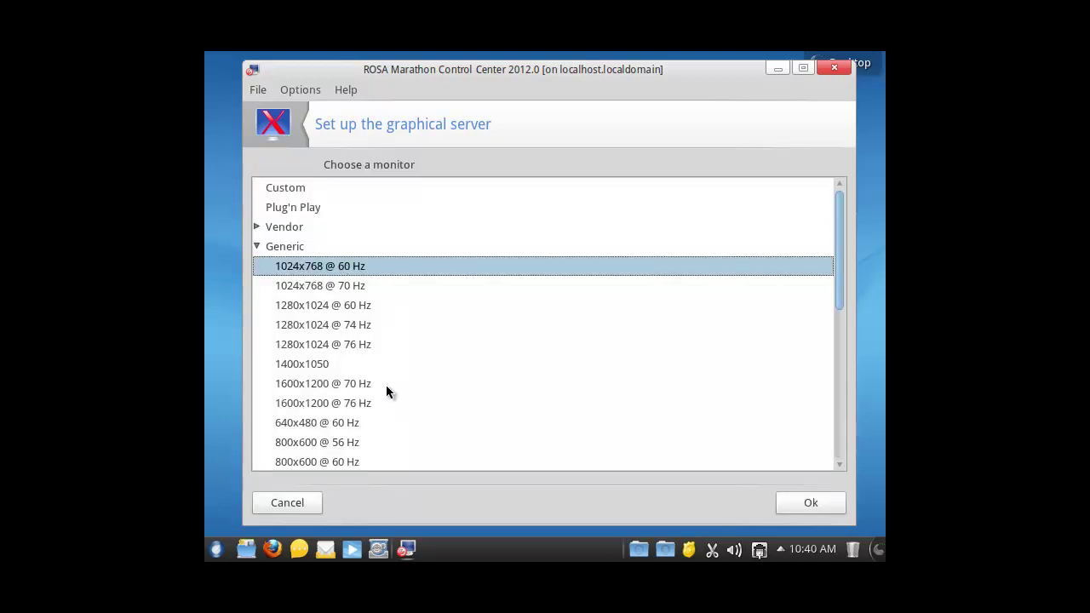
Step: Choose the Custom monitor type from the monitor list
scroll(386, 393, down, 2)
scroll(387, 393, down, 1)
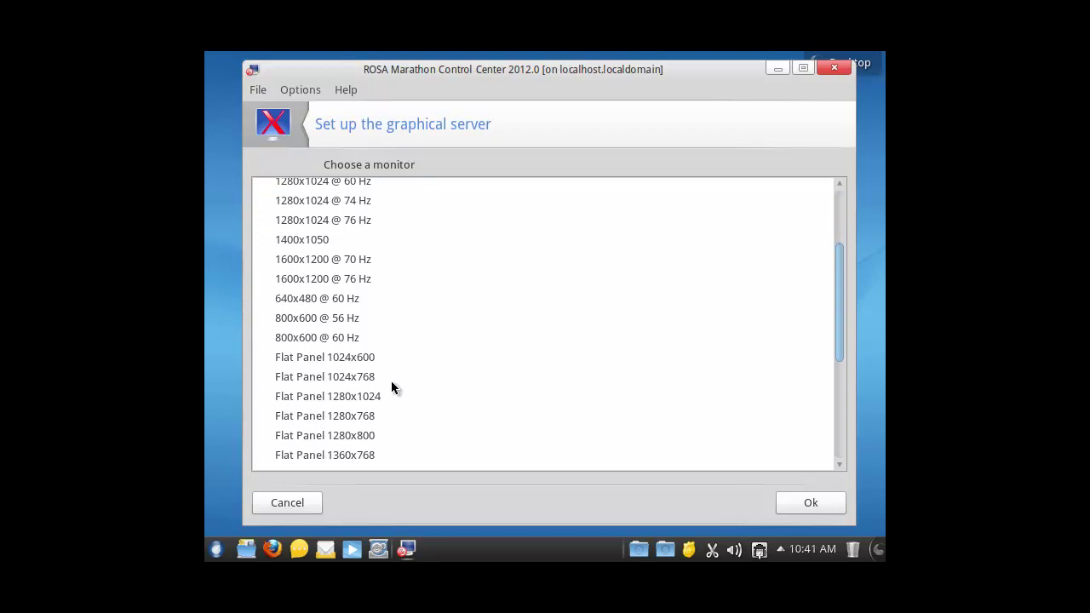
scroll(390, 390, down, 2)
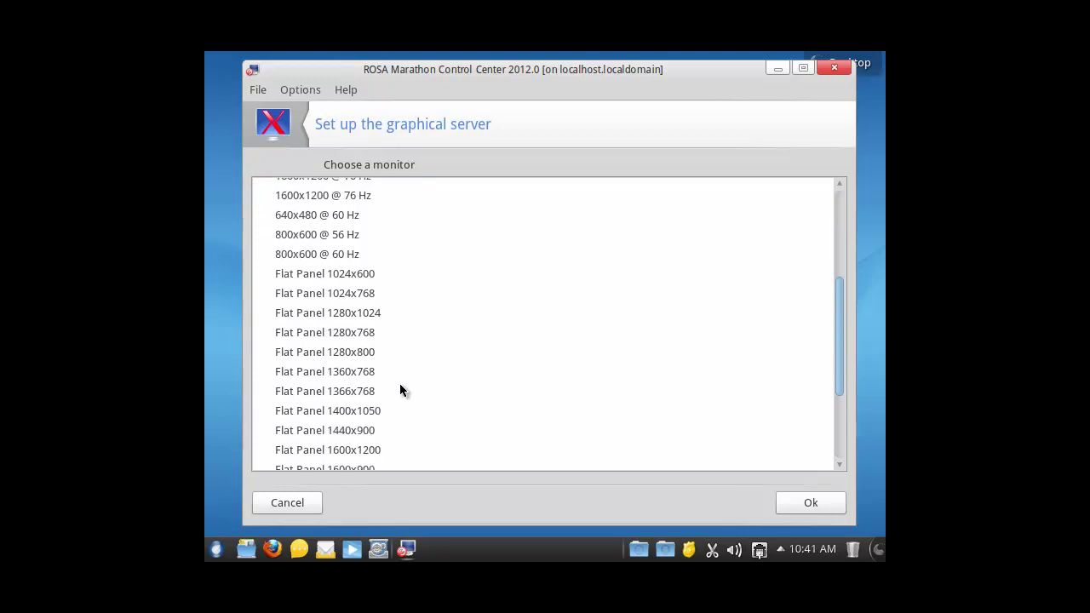
scroll(396, 390, down, 4)
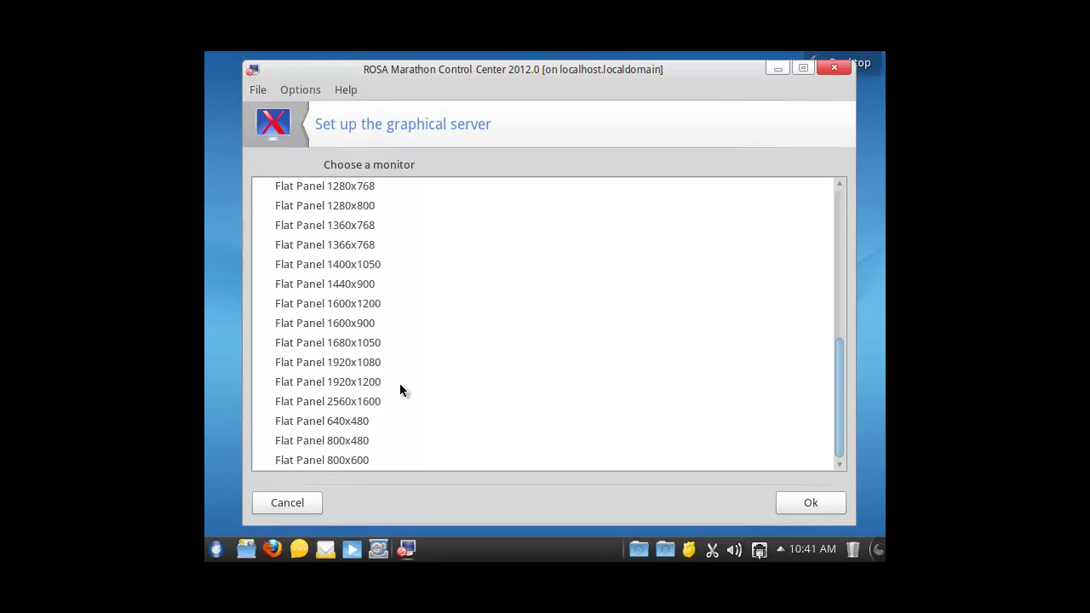
scroll(397, 414, up, 15)
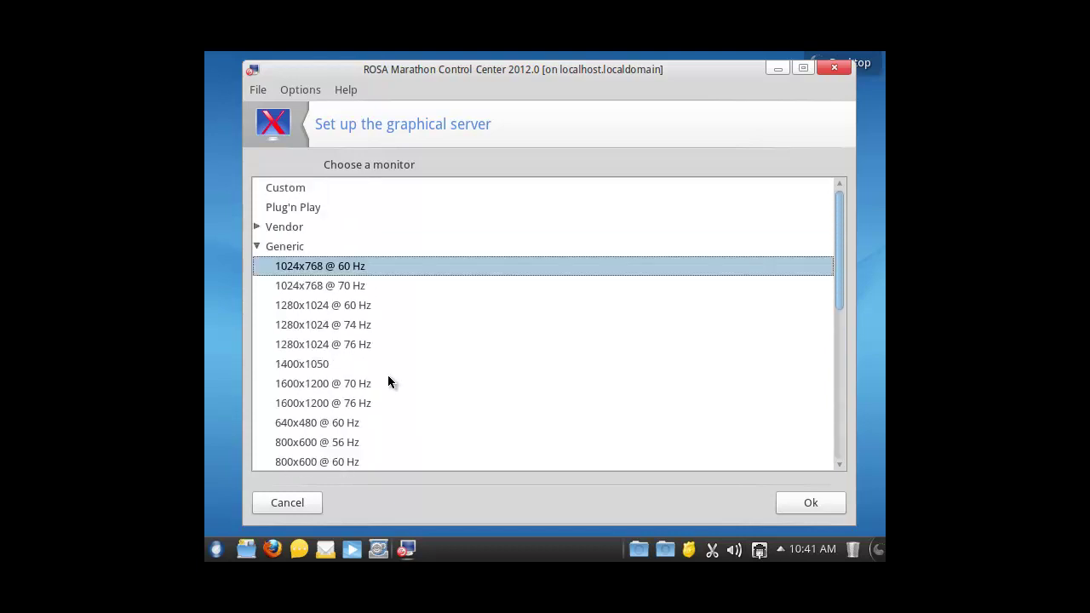
click(257, 227)
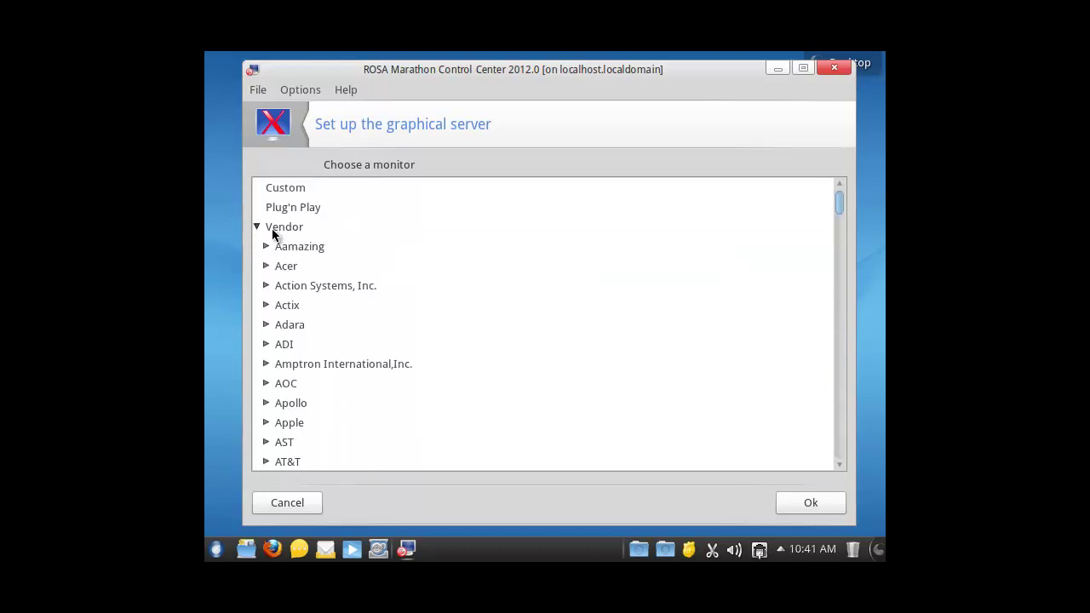
click(267, 228)
click(258, 227)
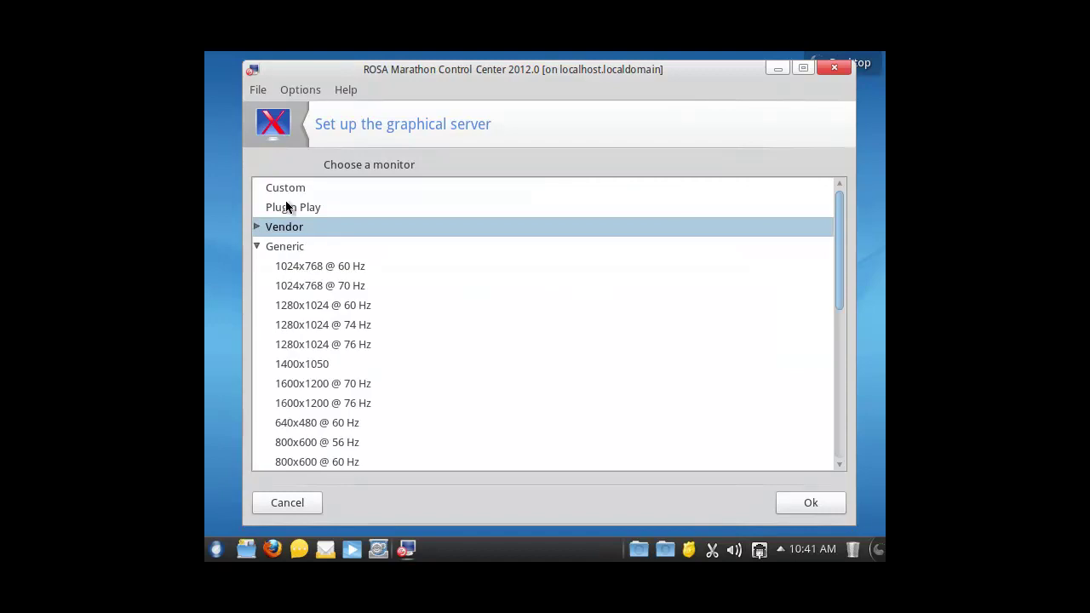
click(291, 190)
click(797, 502)
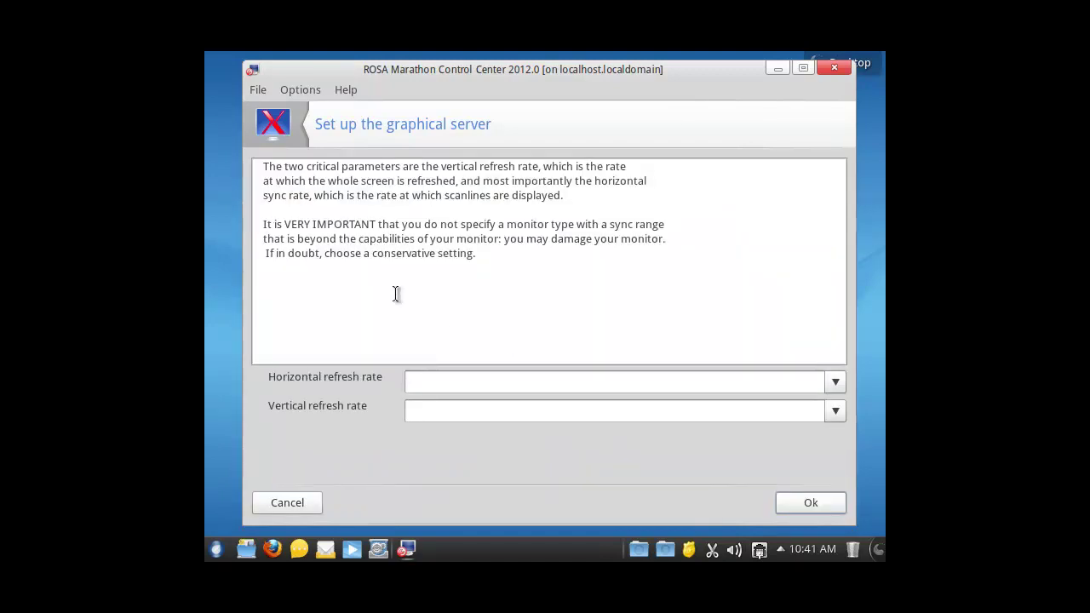
Step: Set horizontal refresh rate to 31.5-64.3 and vertical refresh rate to 50-70
click(836, 382)
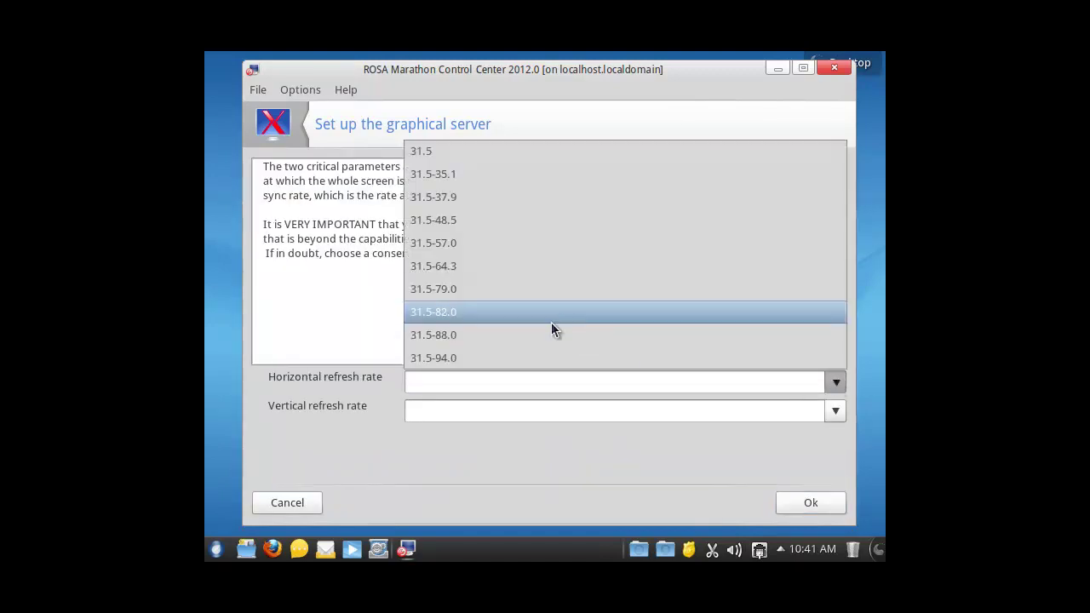
click(509, 266)
click(834, 411)
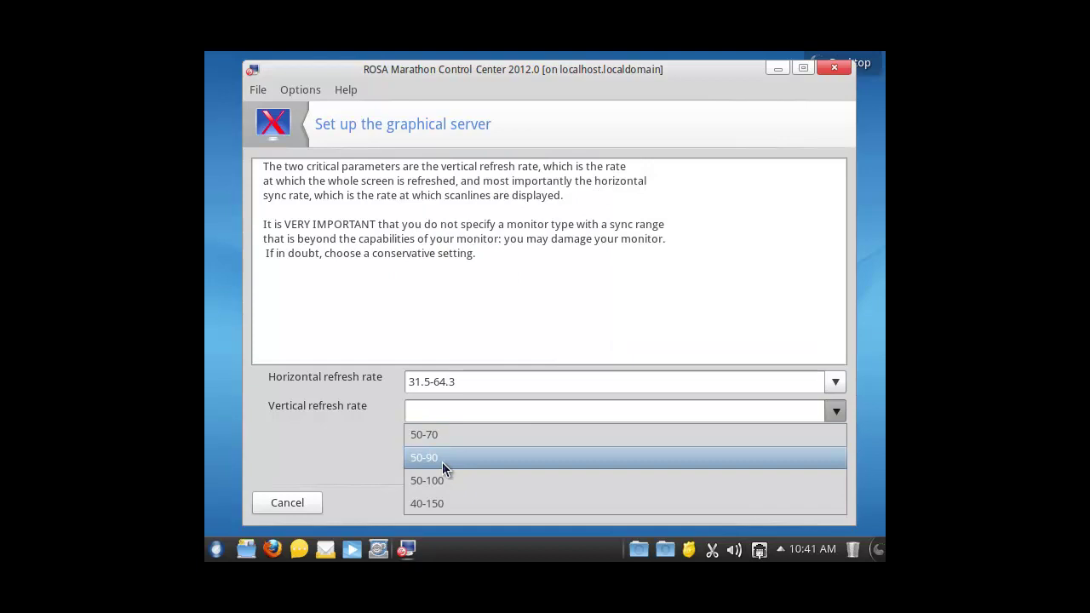
click(451, 434)
Step: Apply 1280x720 (16/9) resolution with 16 million colours (24 bits) and agree to test it
click(778, 507)
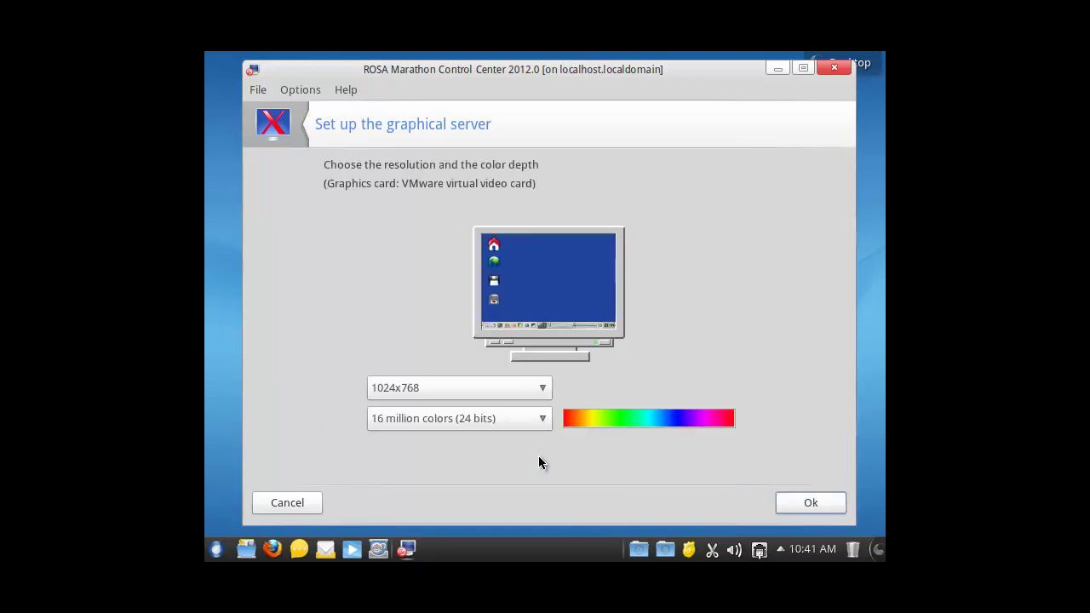
click(496, 388)
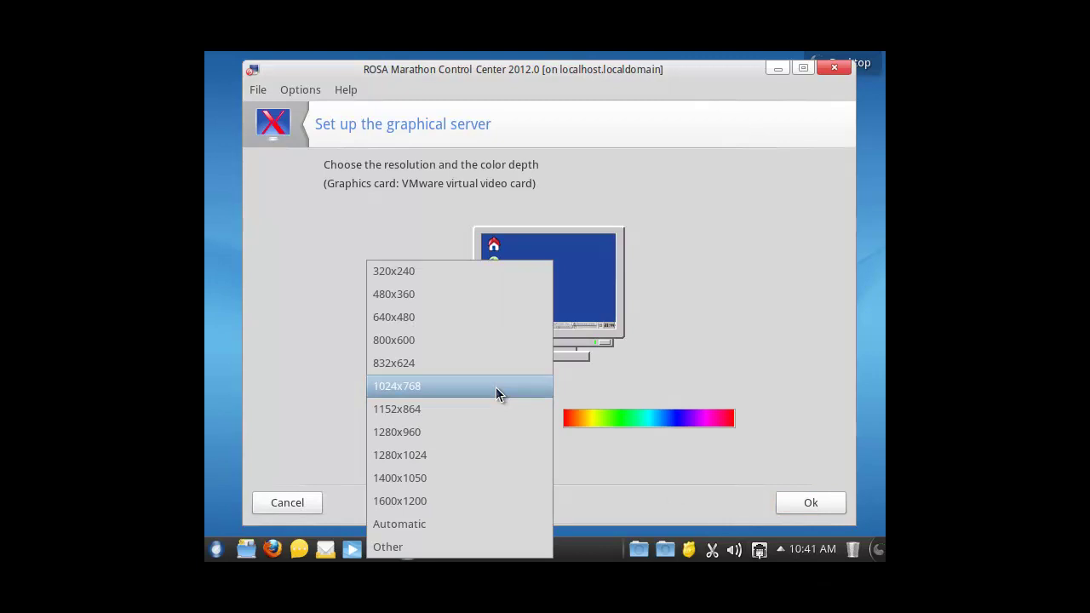
key(Escape)
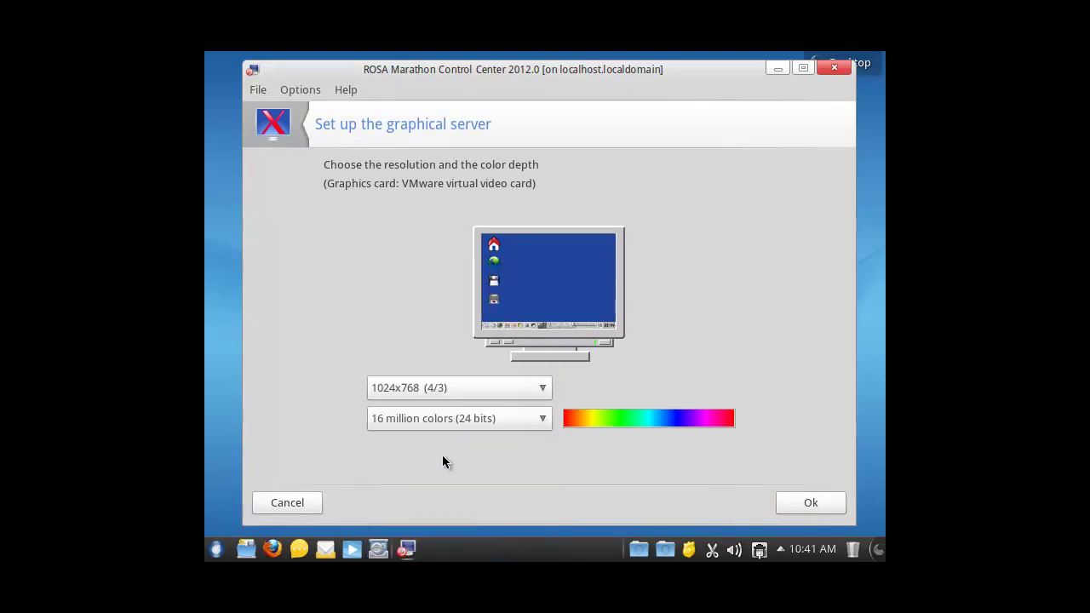
click(458, 397)
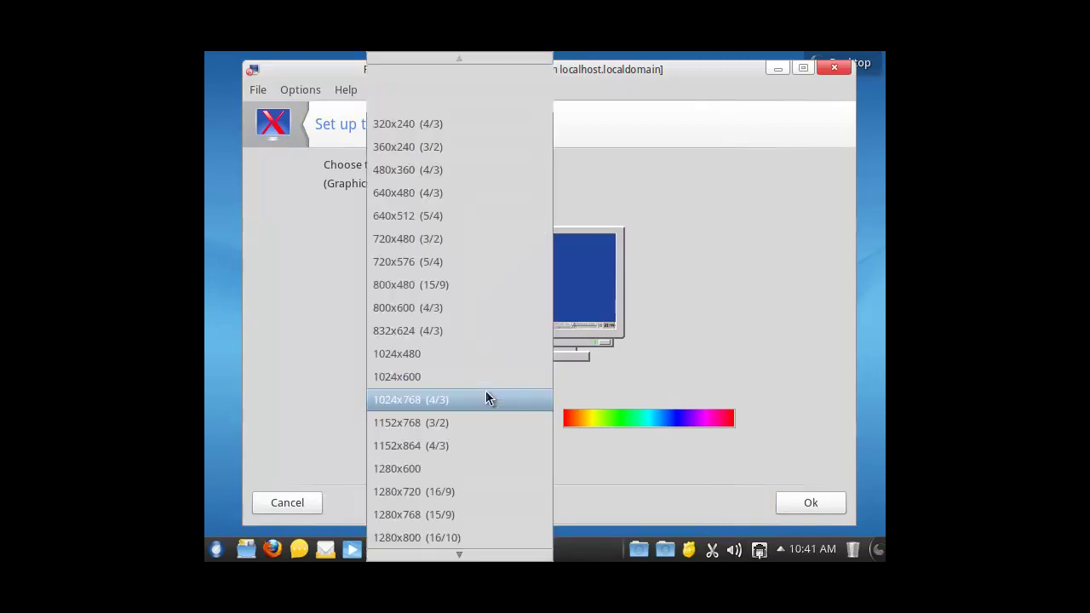
click(456, 491)
click(533, 420)
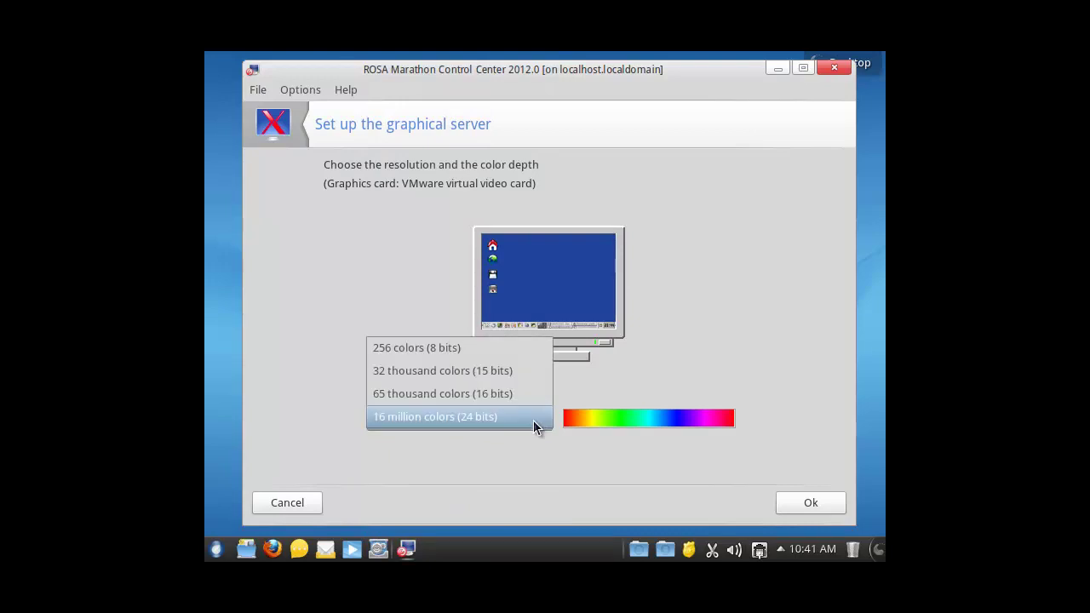
click(533, 419)
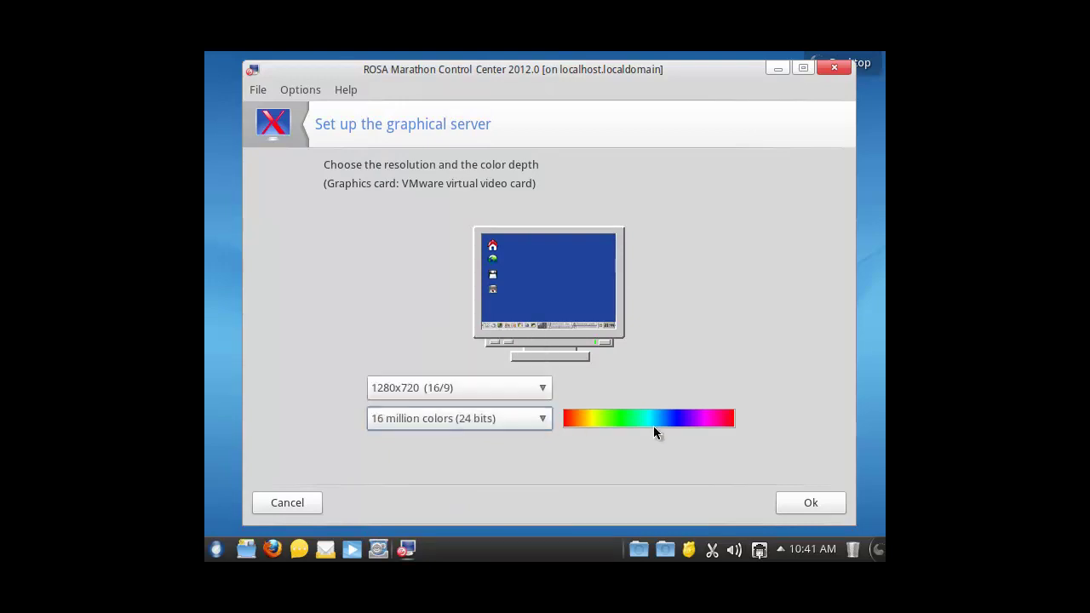
click(823, 504)
click(841, 510)
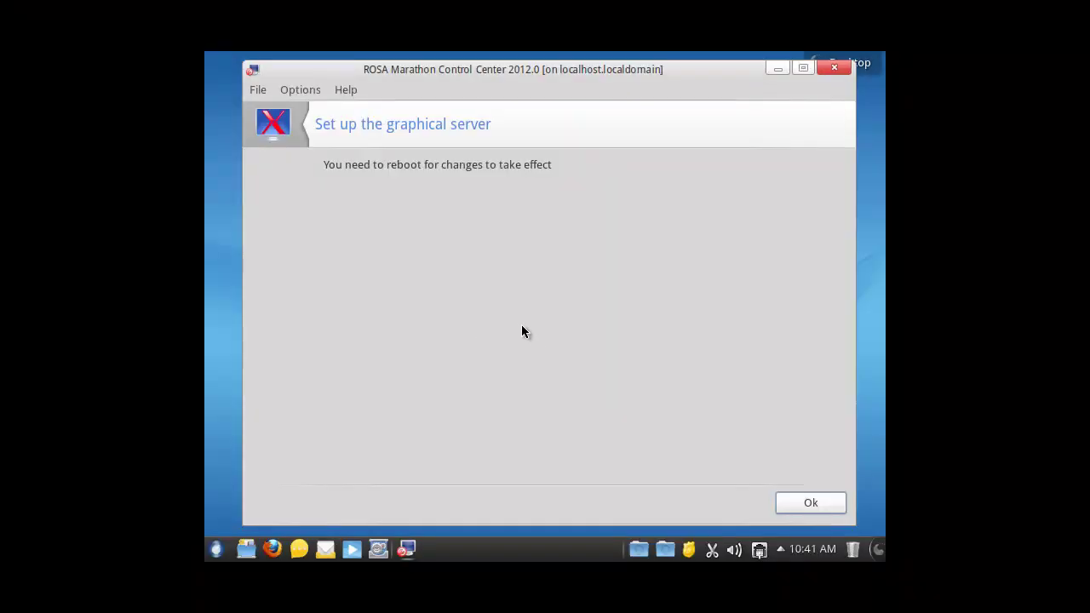
Step: Dismiss the reboot notice and close the Control Center
click(801, 503)
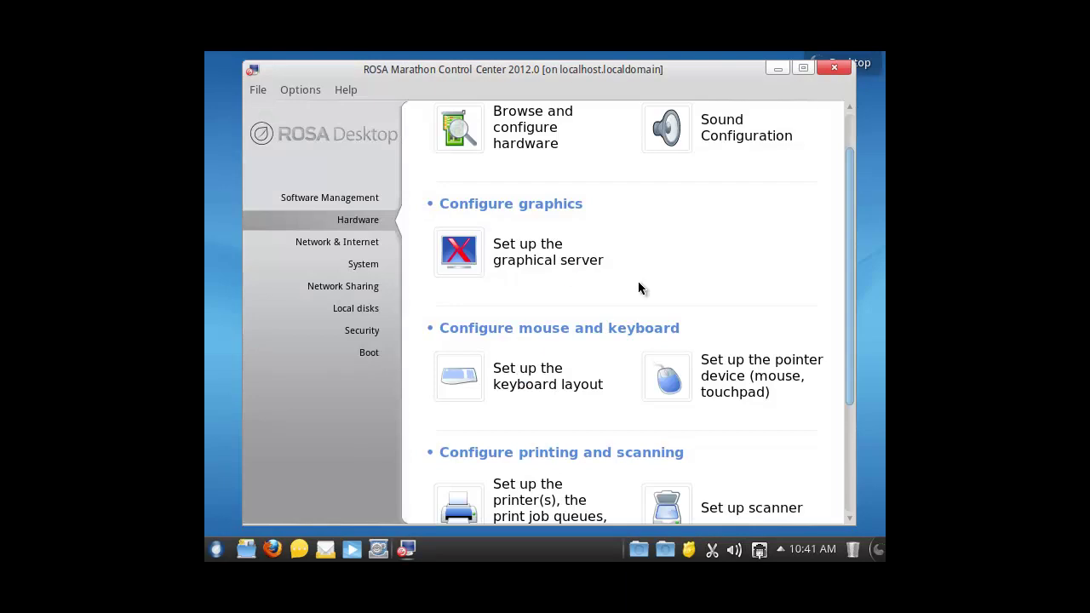
scroll(640, 287, down, 5)
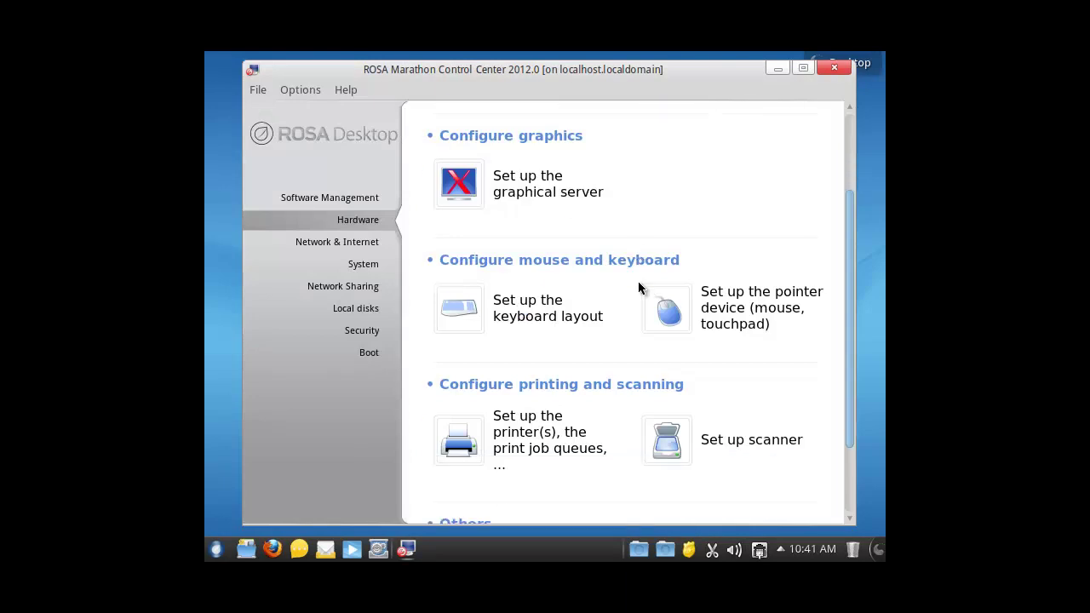
click(837, 71)
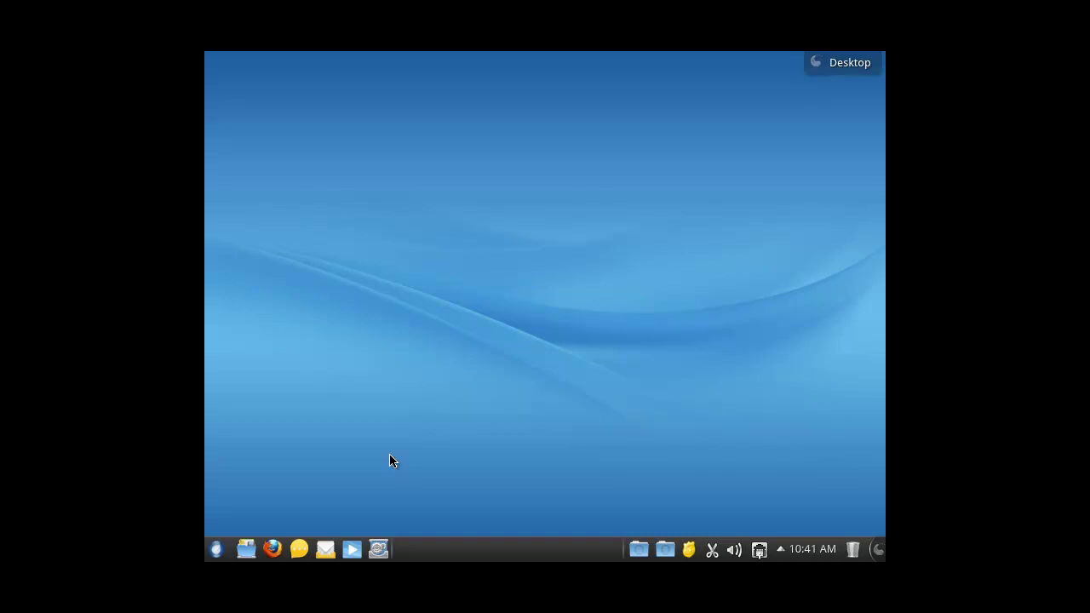
Step: Show the launcher's Applications list and scroll down to the Tools section
click(217, 549)
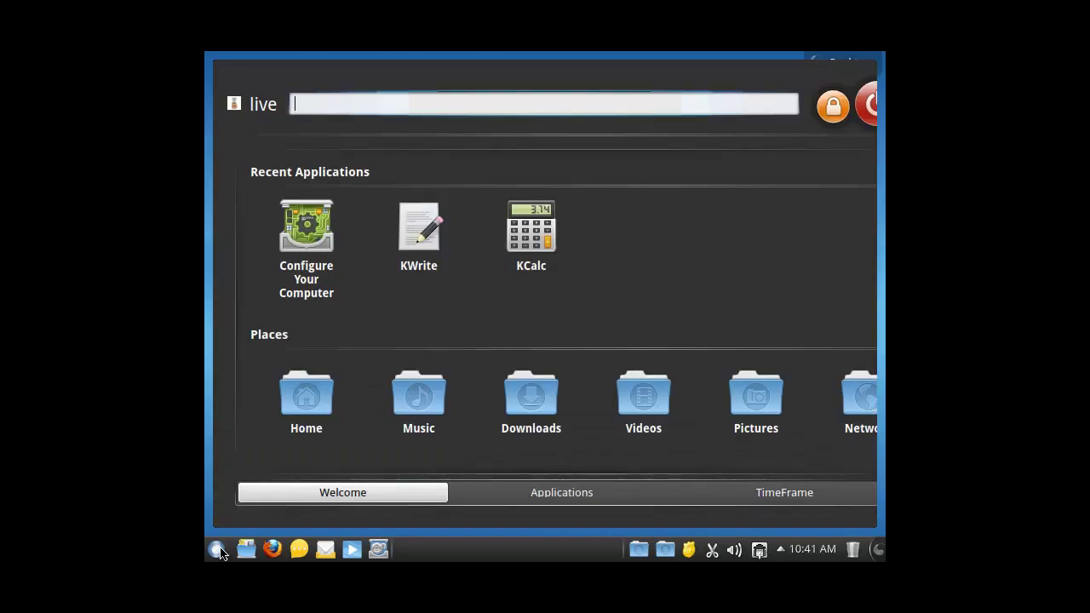
click(218, 550)
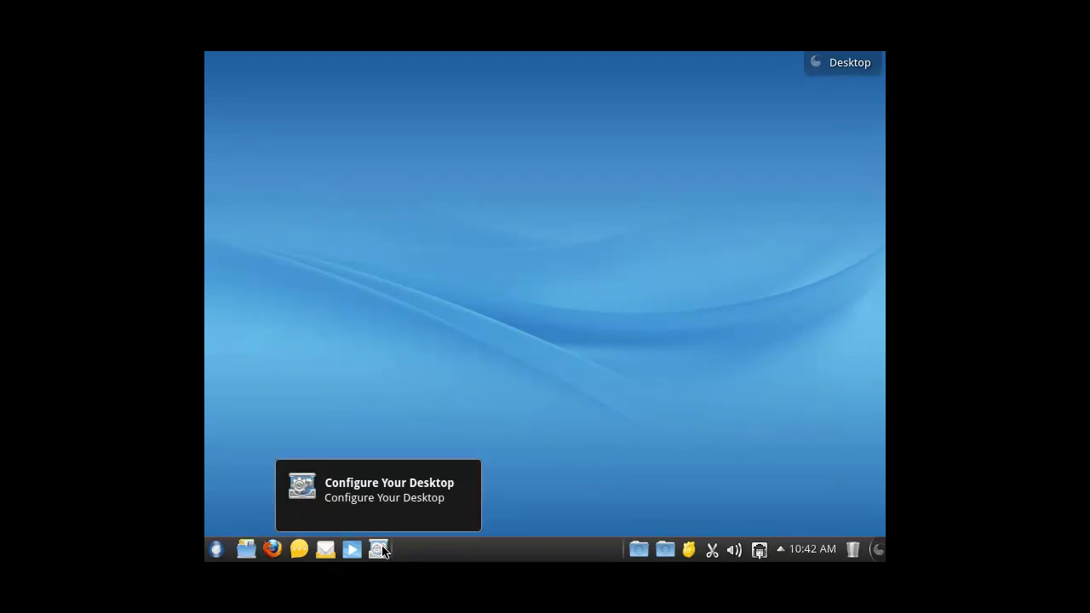
click(216, 549)
click(489, 493)
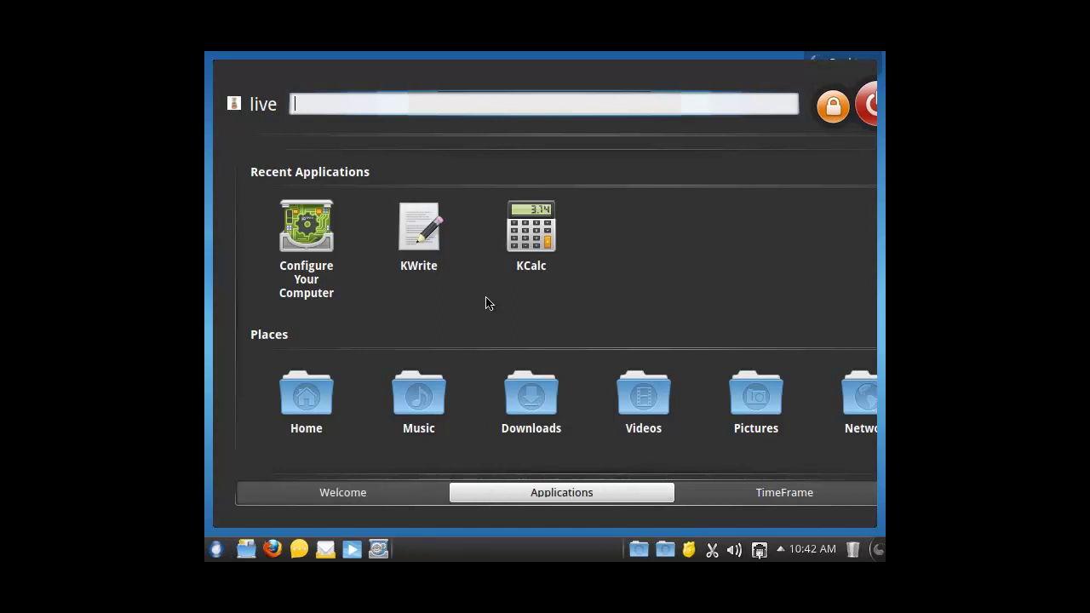
scroll(511, 306, down, 5)
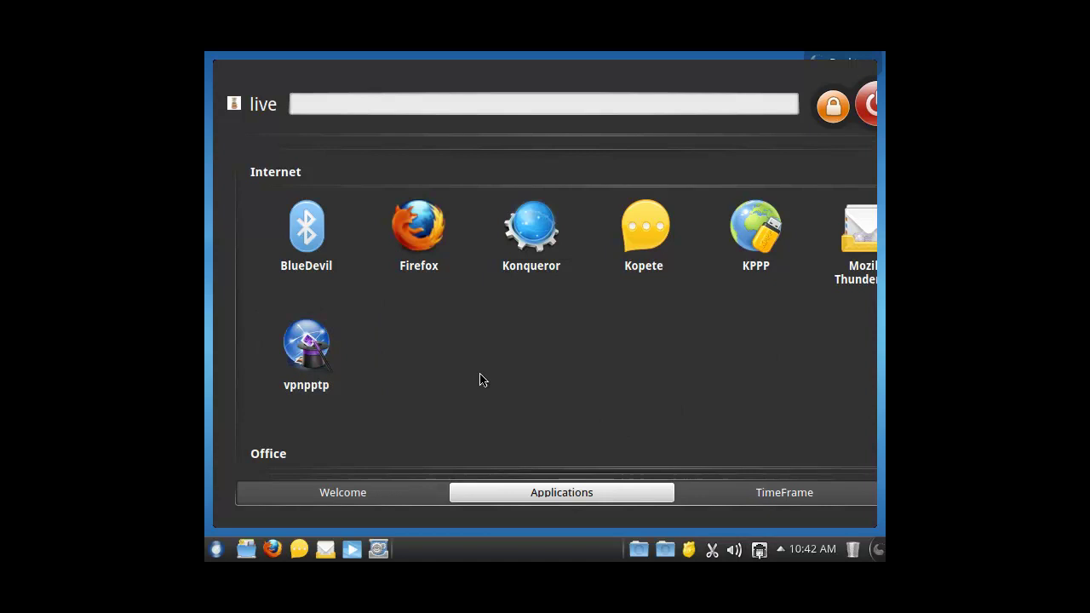
scroll(441, 365, down, 1)
scroll(441, 365, down, 2)
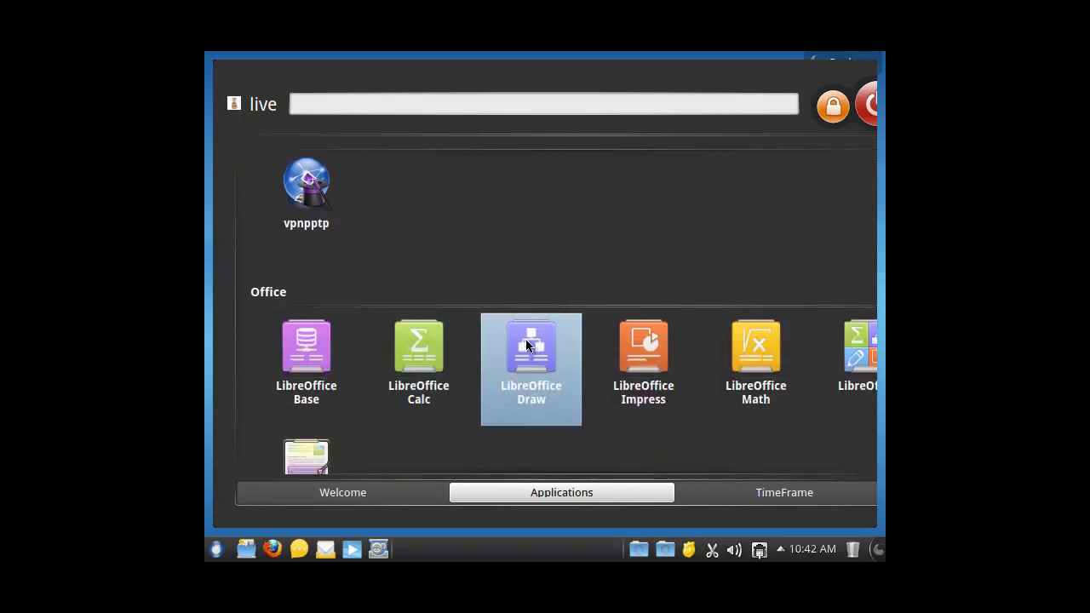
mouse_move(528, 342)
mouse_down()
mouse_move(523, 280)
mouse_move(527, 342)
mouse_up()
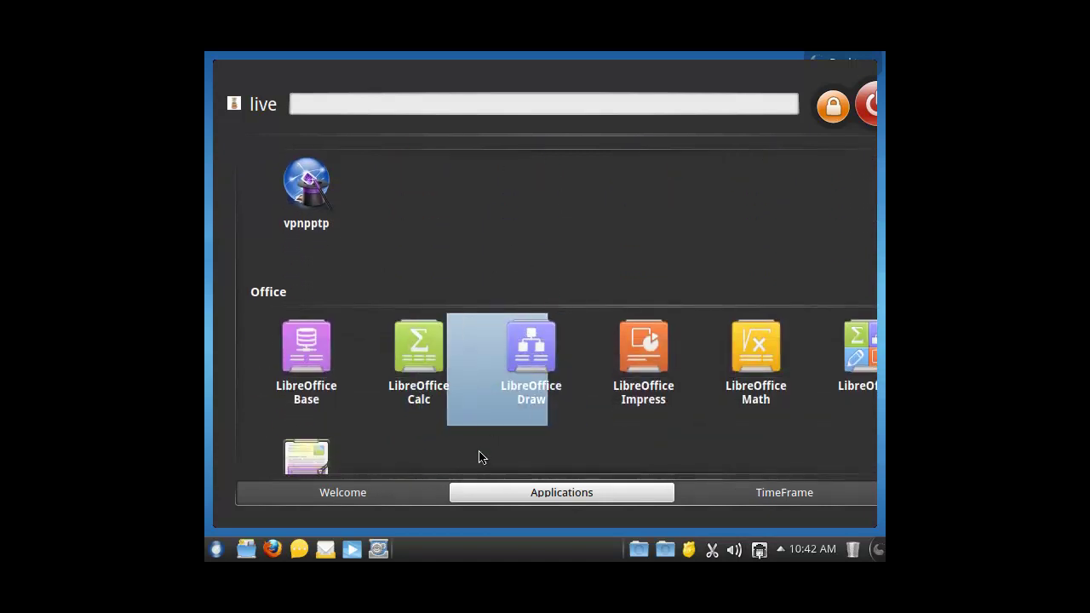
scroll(469, 452, down, 6)
scroll(469, 392, down, 4)
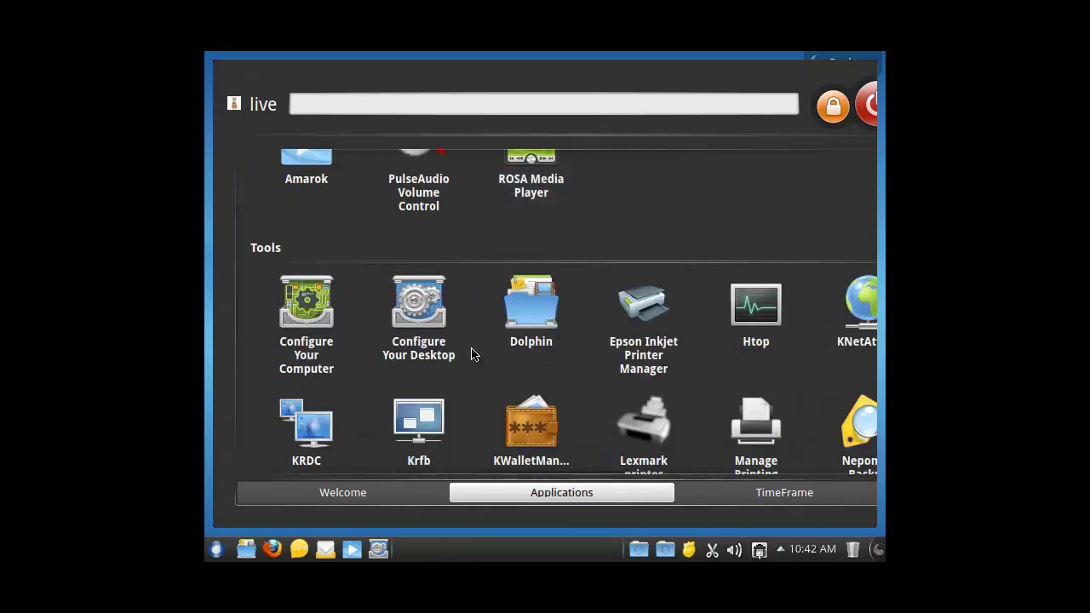
scroll(648, 361, down, 3)
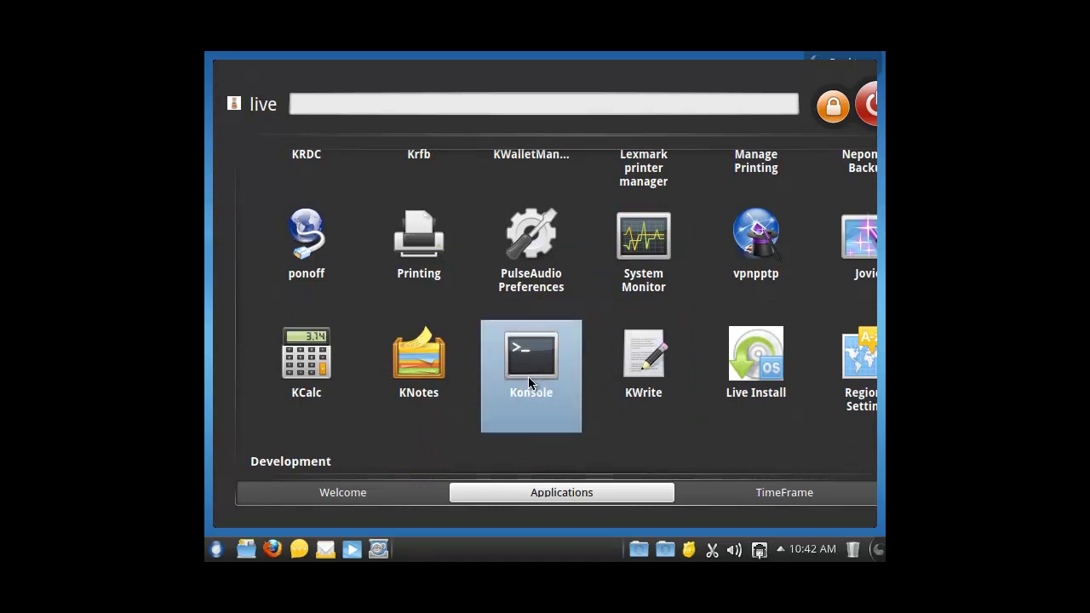
Step: Start Konsole and run xrandr to list the available screen modes
click(529, 380)
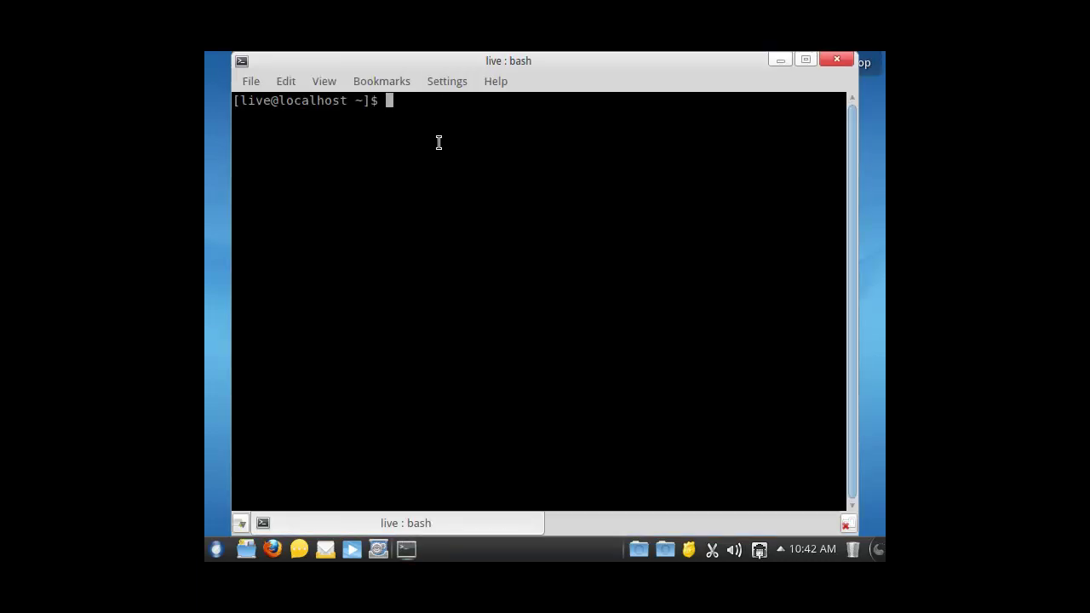
text(xrandr)
key(Return)
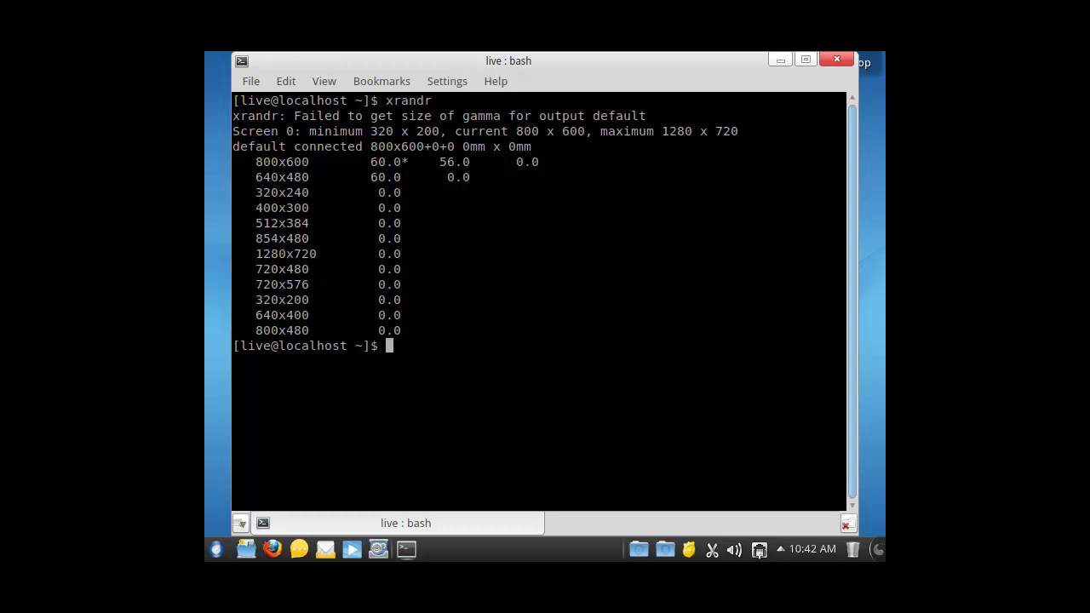
Step: Run xrandr --size 1280x720 to switch the display, then close the terminal
text(xrandr -s)
key(BackSpace)
key(BackSpace)
text(-size)
key(BackSpace)
key(BackSpace)
key(BackSpace)
key(BackSpace)
key(BackSpace)
text(iz)
key(BackSpace)
key(BackSpace)
text(size 12)
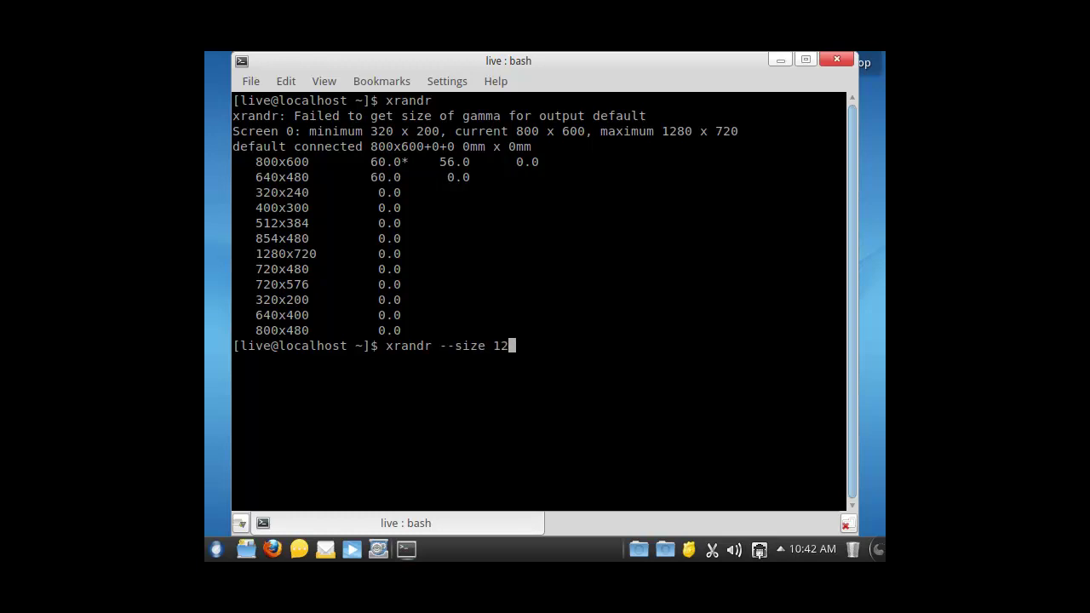
text(80x720)
key(Return)
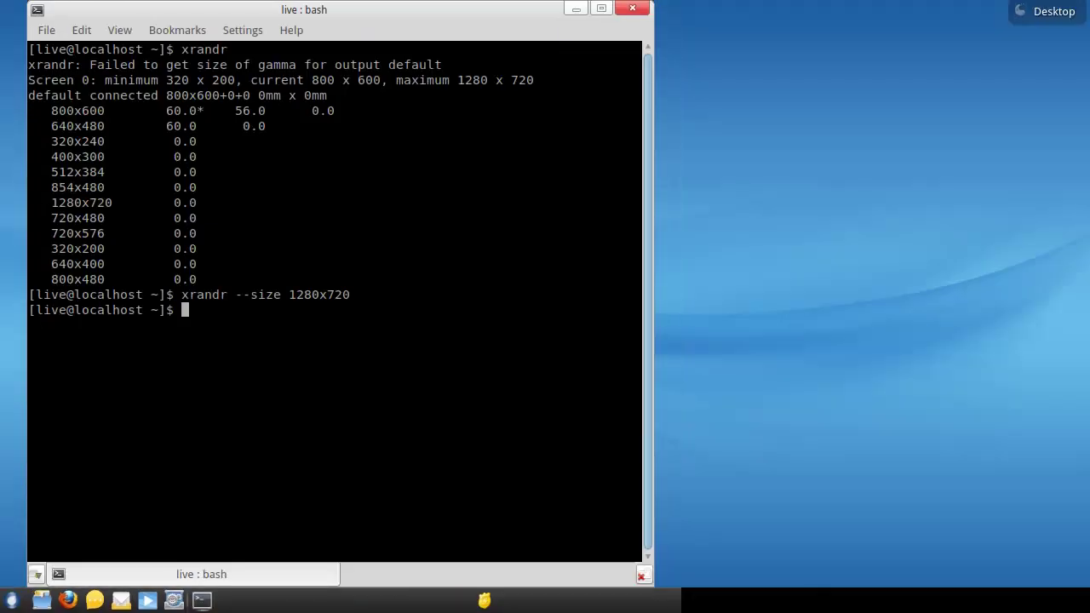
click(633, 9)
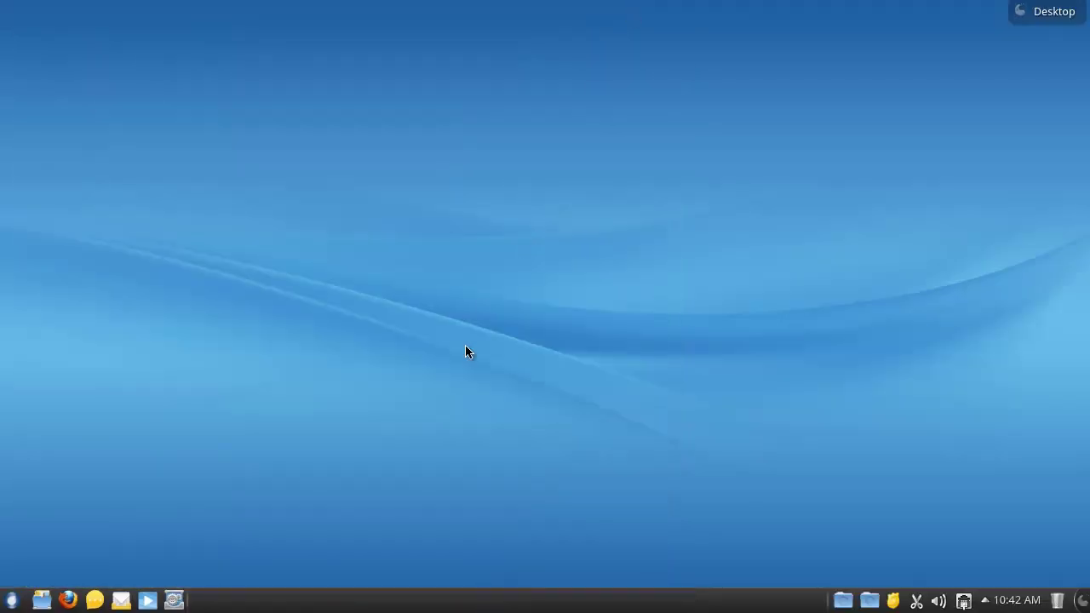
Step: Scroll through the launcher's full Applications list, then switch to the TimeFrame view
click(11, 600)
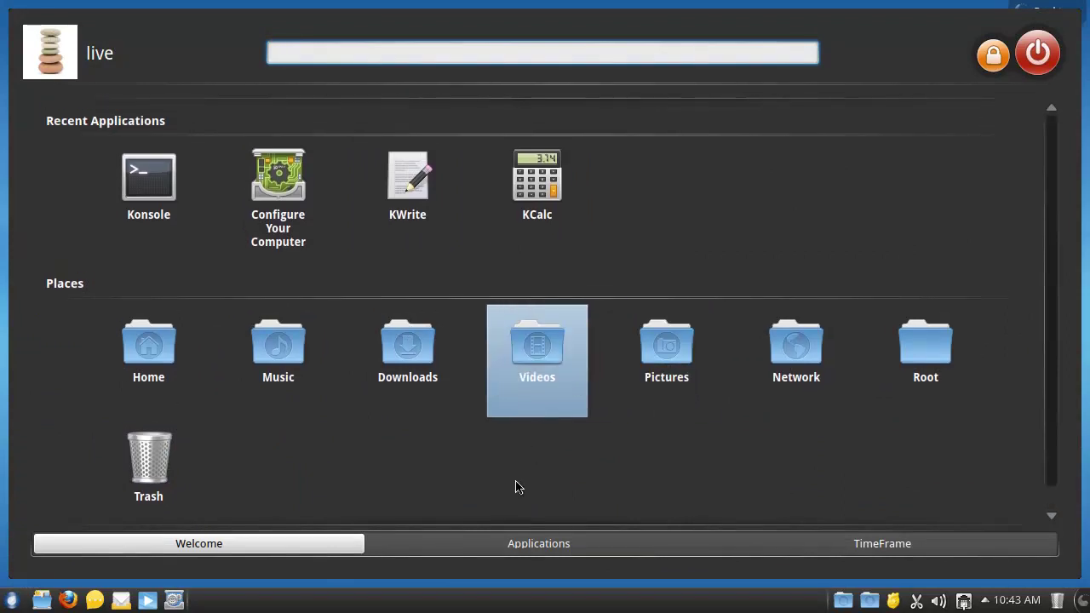
click(502, 547)
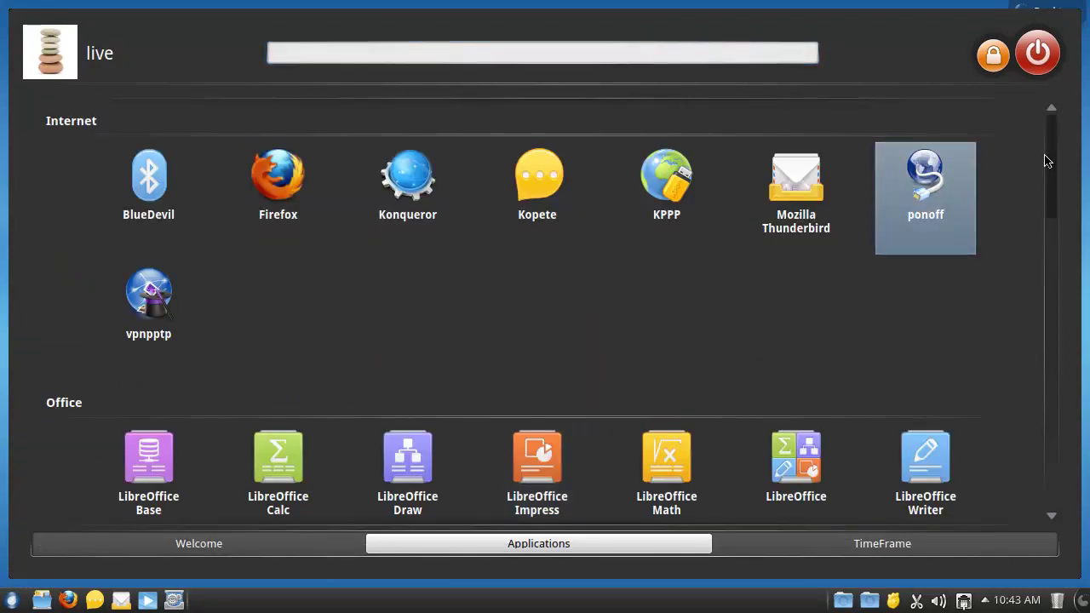
scroll(1052, 194, down, 2)
drag(1053, 194, 1056, 457)
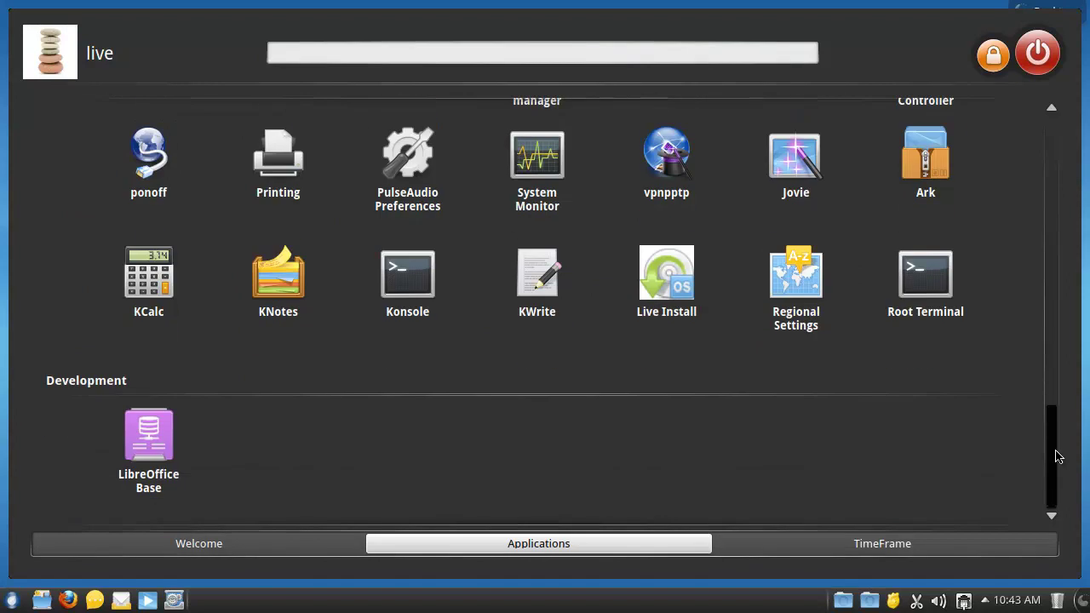
drag(1062, 456, 1048, 150)
click(804, 552)
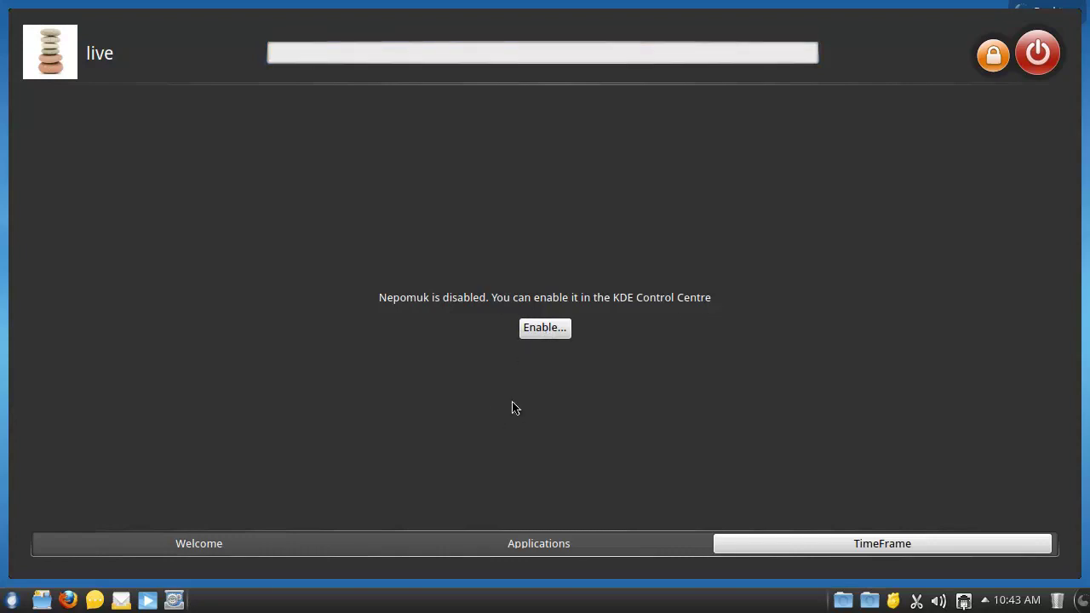
Step: Open the Nepomuk Desktop Search settings via Enable... and close them unchanged
click(558, 332)
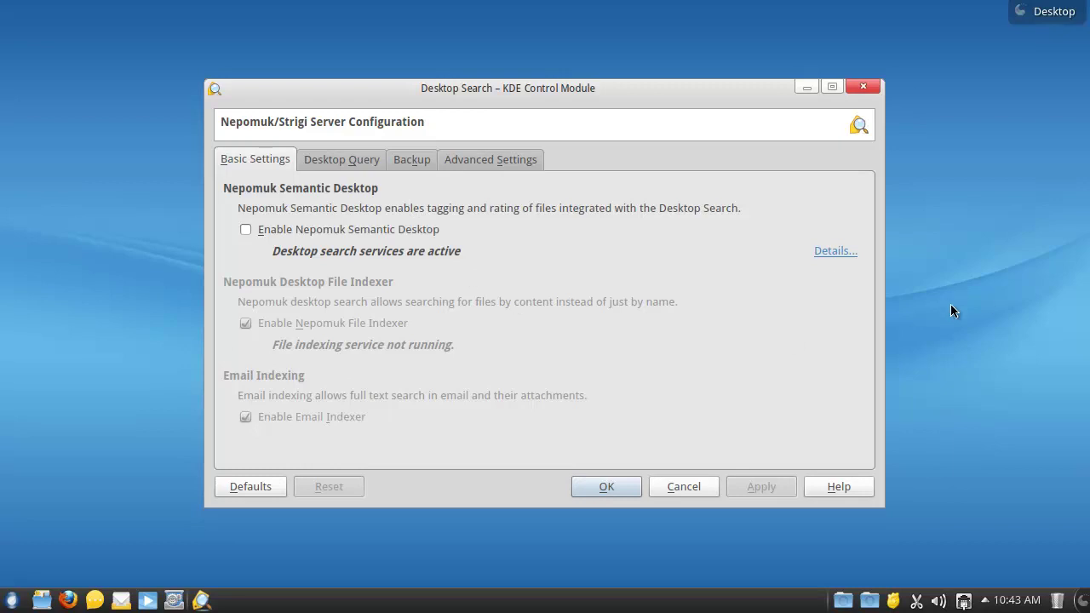
click(863, 86)
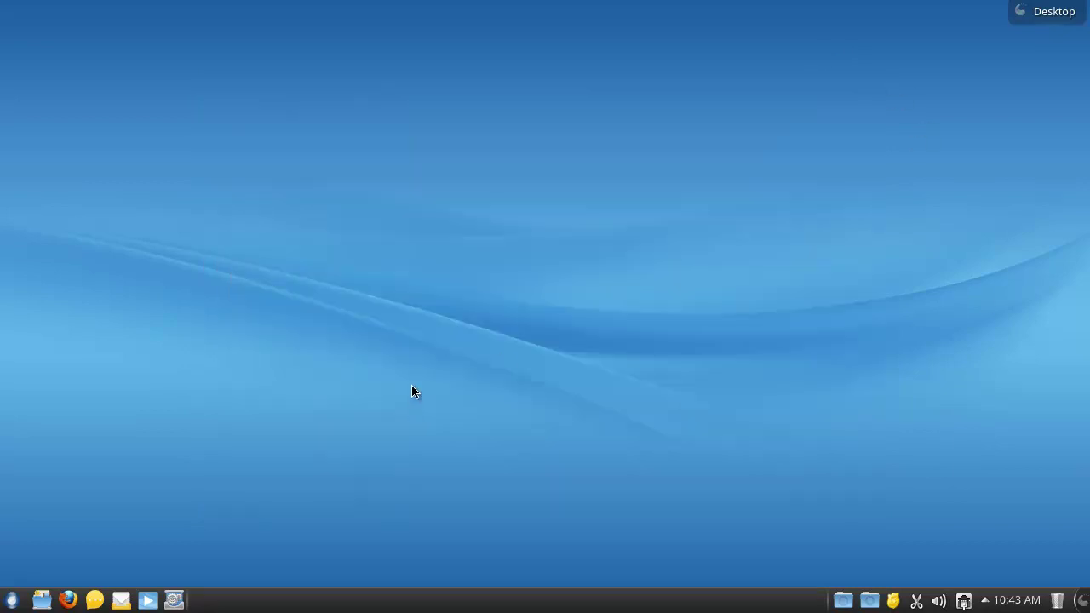
Step: Launch Firefox maximized and close the Welcome to Firefox tab to reveal the ROSA Marathon 2012 page
click(68, 601)
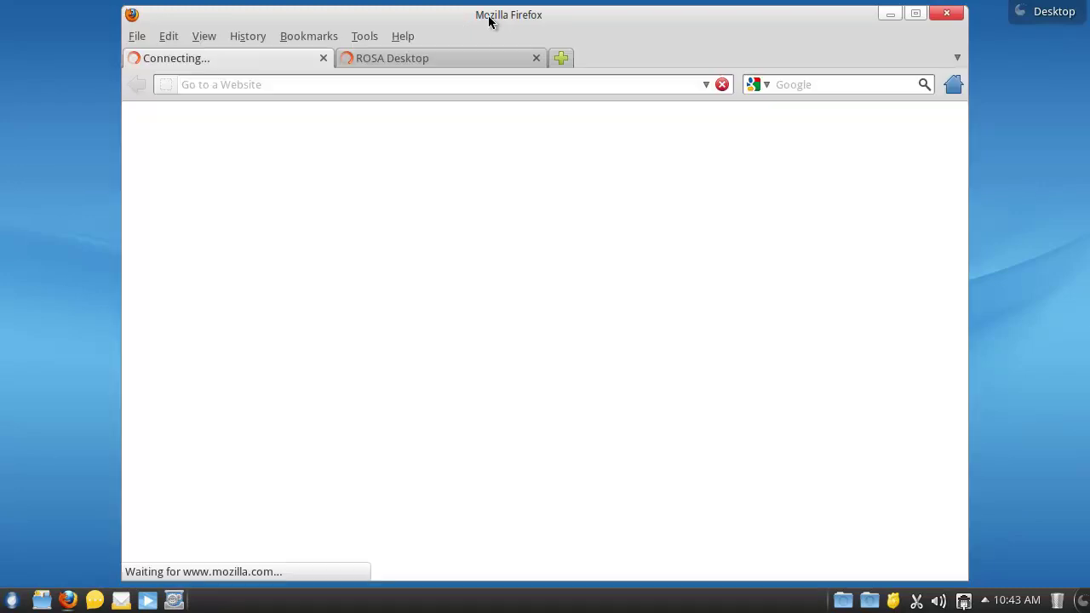
double_click(490, 15)
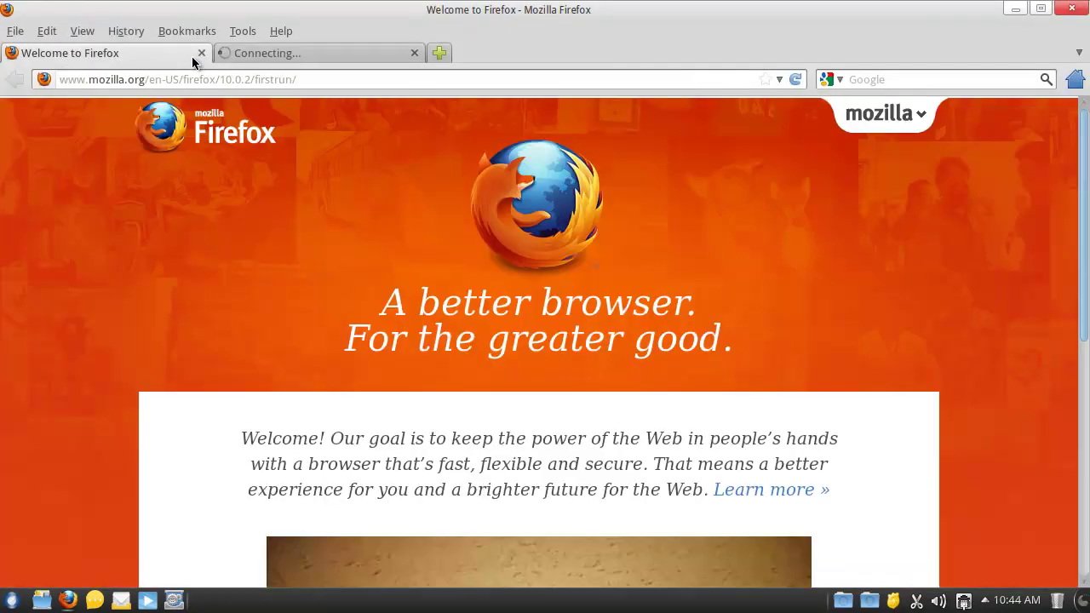
click(199, 55)
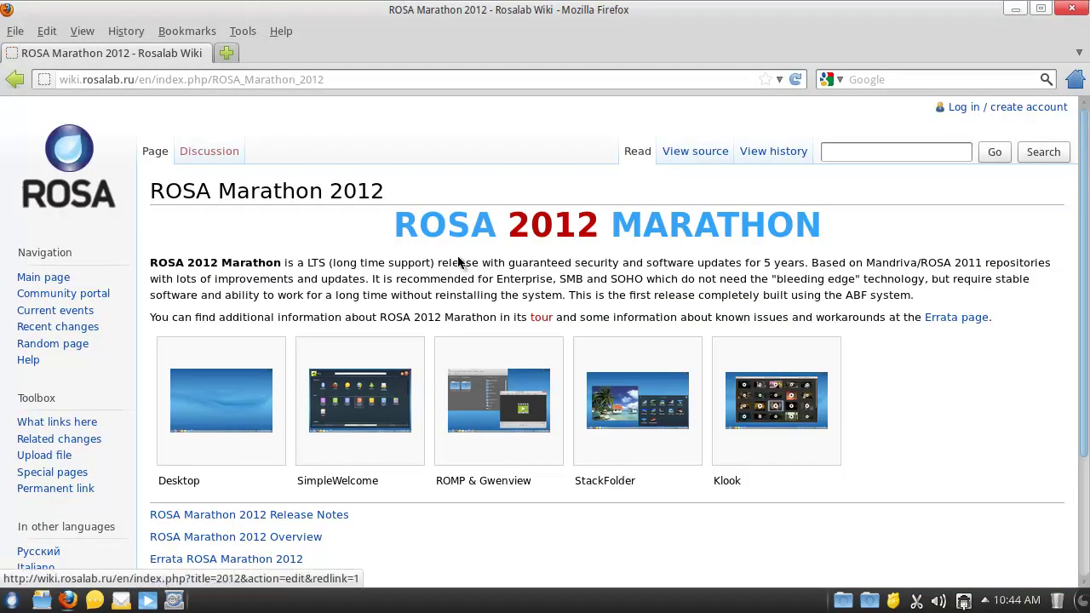
Step: Select and deselect 'ROSA' in the heading and part of the intro sentence, then scroll down
double_click(399, 214)
click(925, 220)
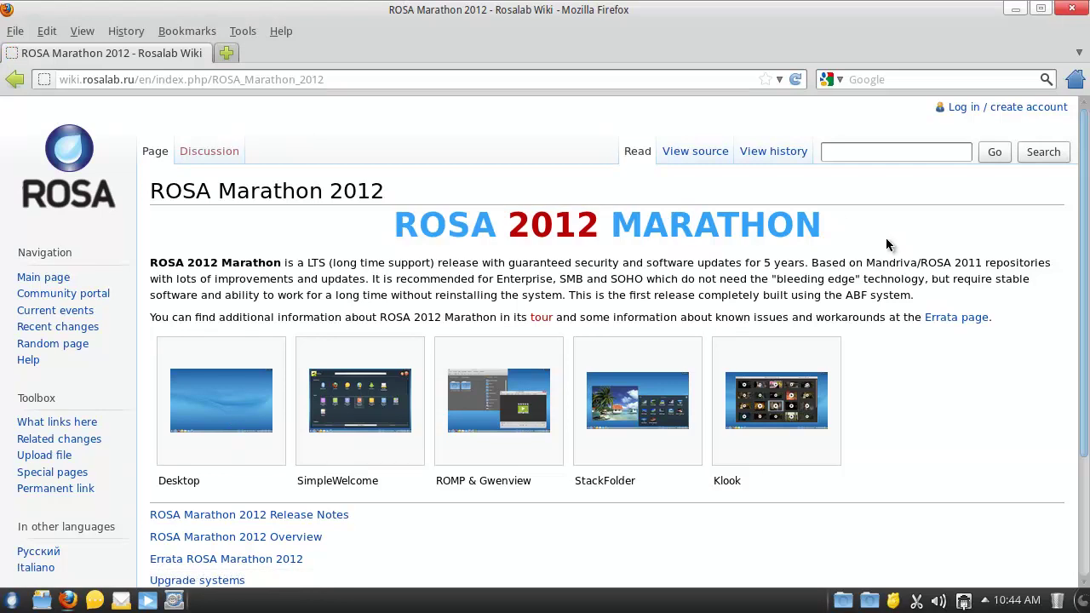
drag(508, 263, 848, 262)
click(850, 262)
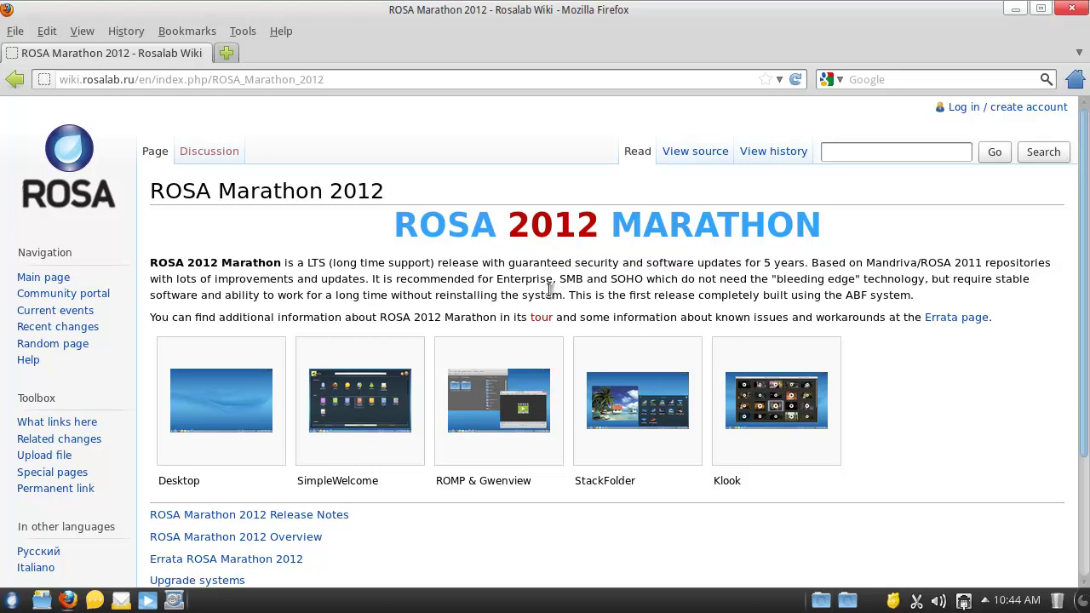
scroll(647, 294, down, 4)
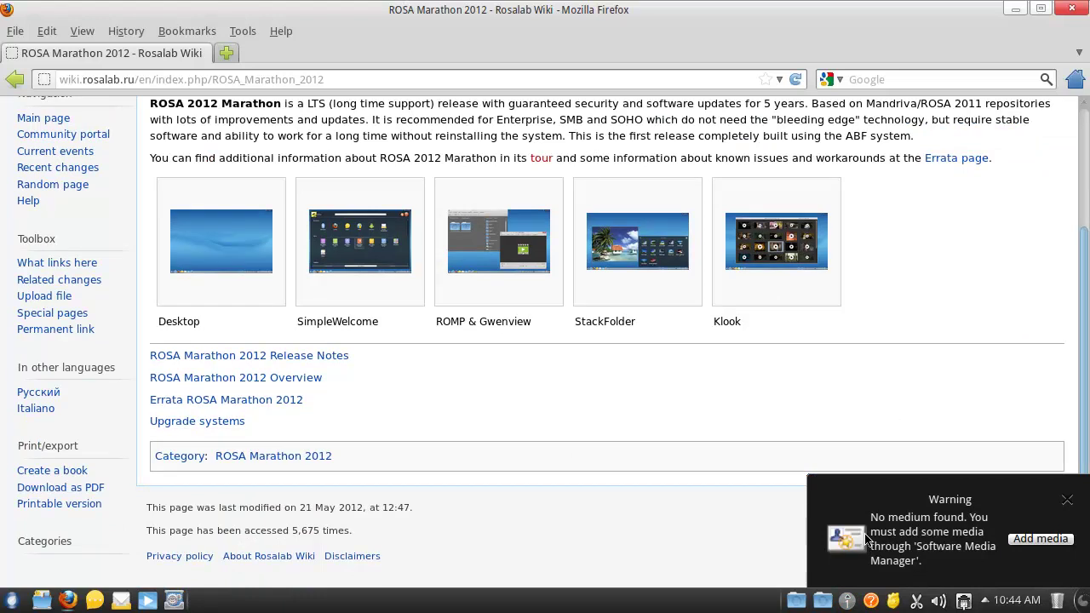
Step: Dismiss the no-medium warning notification and quit Firefox with Ctrl+Q
click(1066, 502)
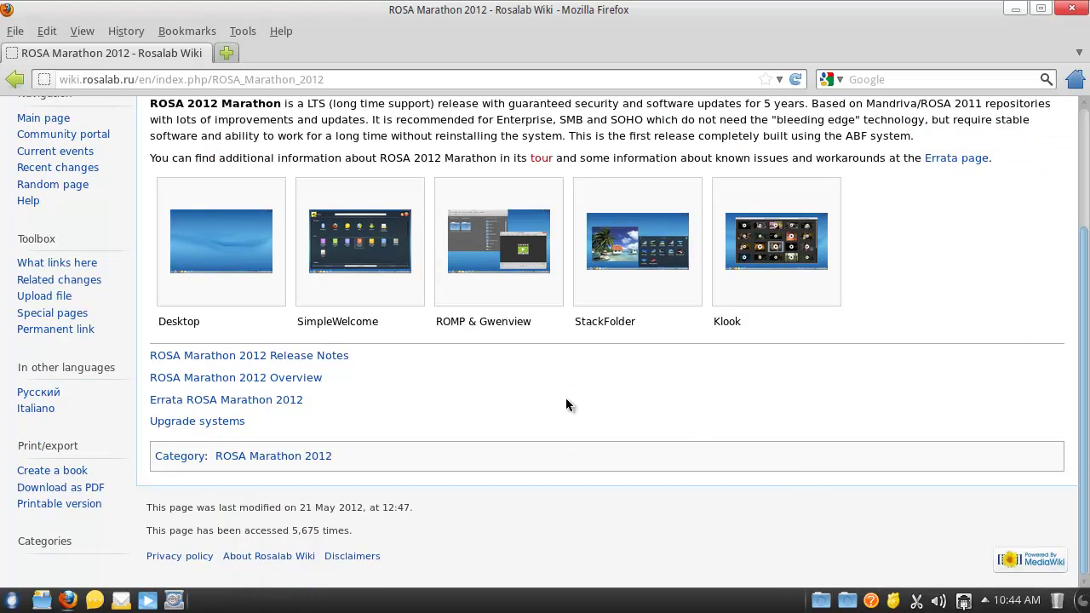
scroll(596, 464, up, 4)
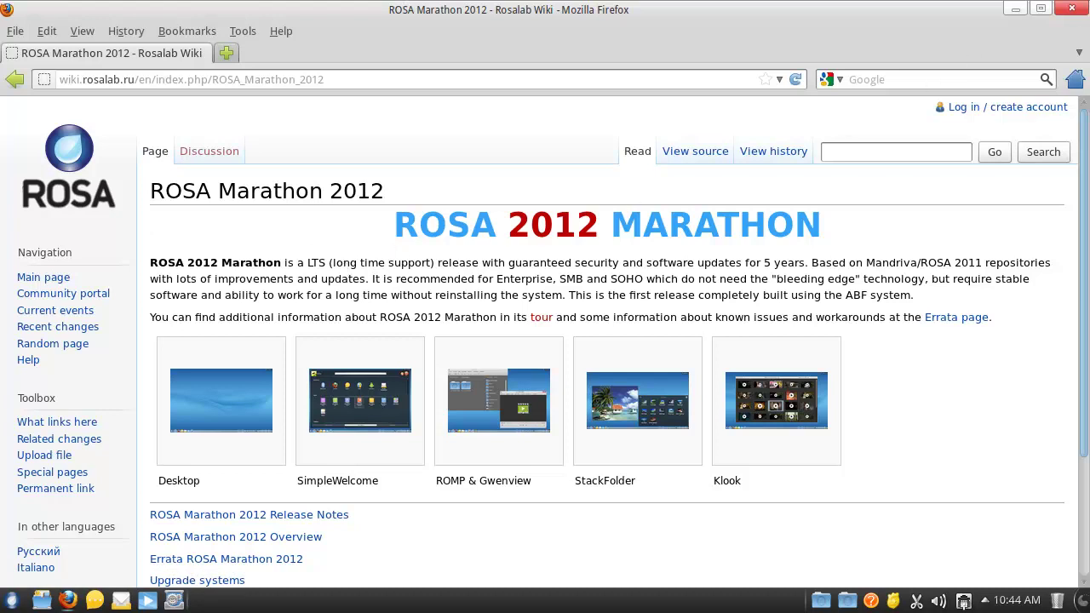
key(ctrl+q)
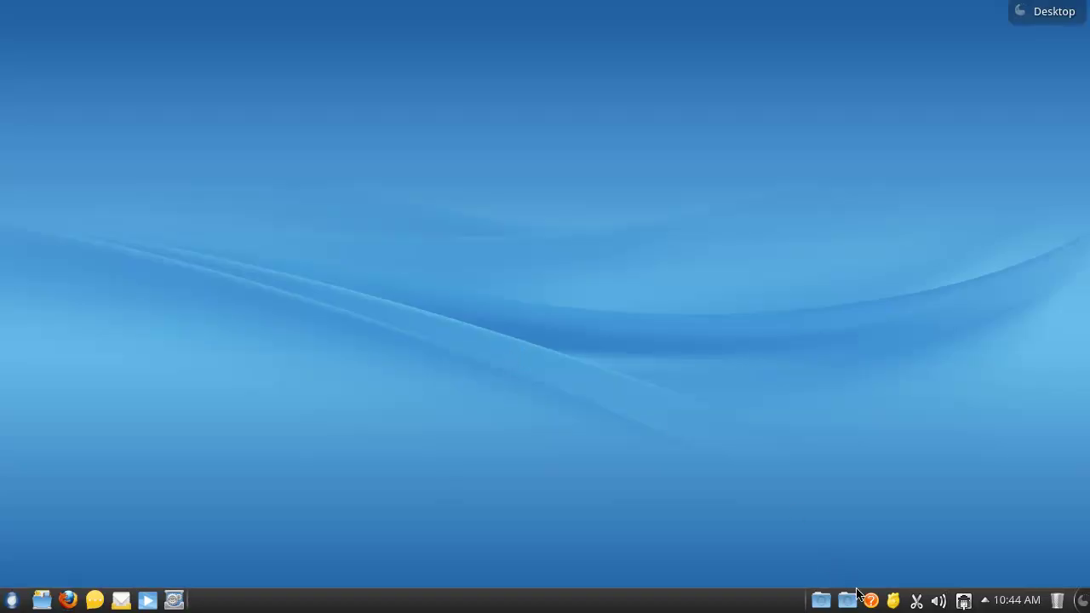
mouse_move(873, 605)
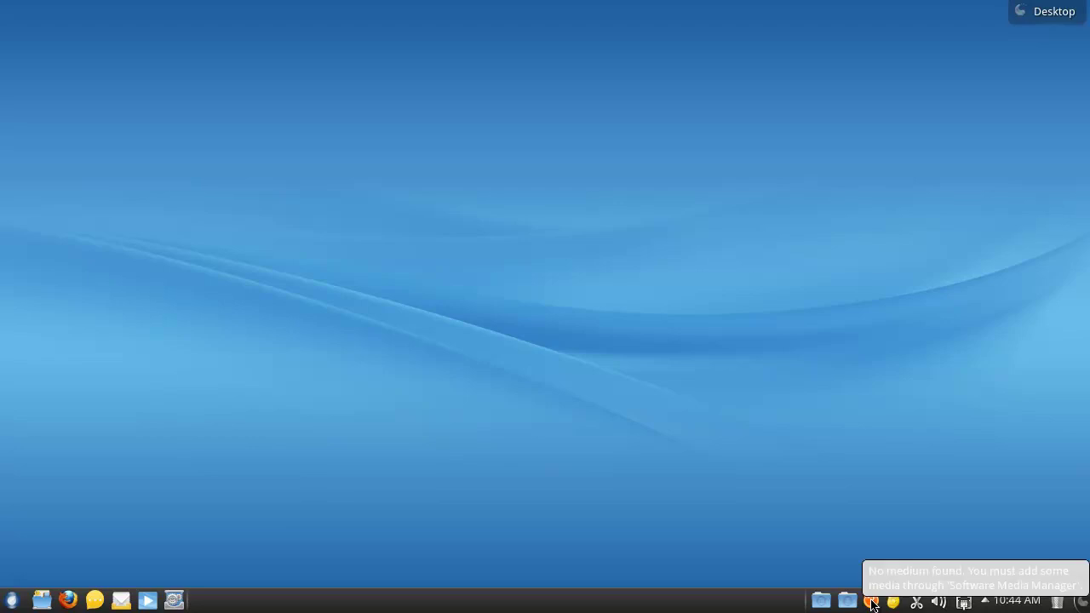